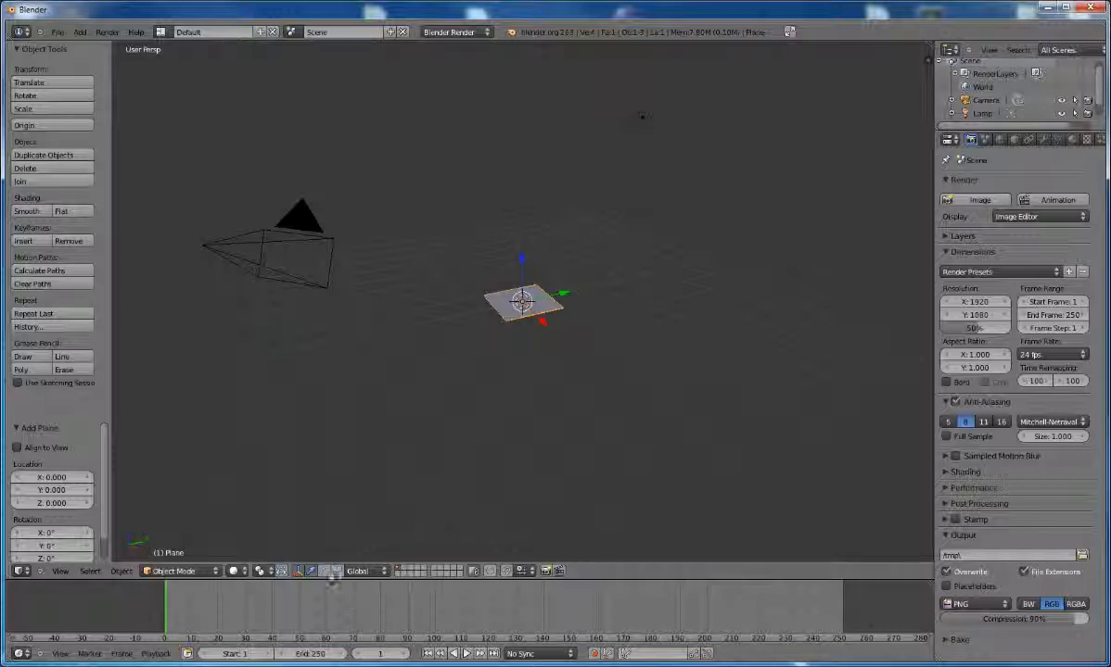
# Step: Scale the plane by a factor of 2 along both the X and Y axes
pyautogui.click(337, 571)
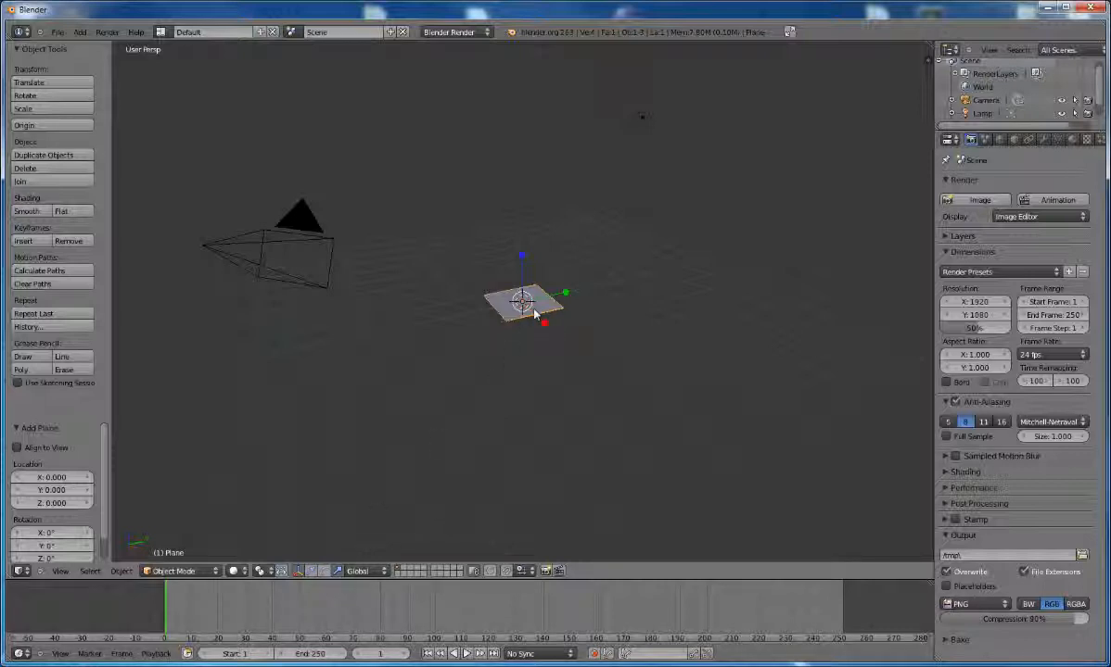
pyautogui.moveTo(546, 323); pyautogui.dragTo(558, 349)
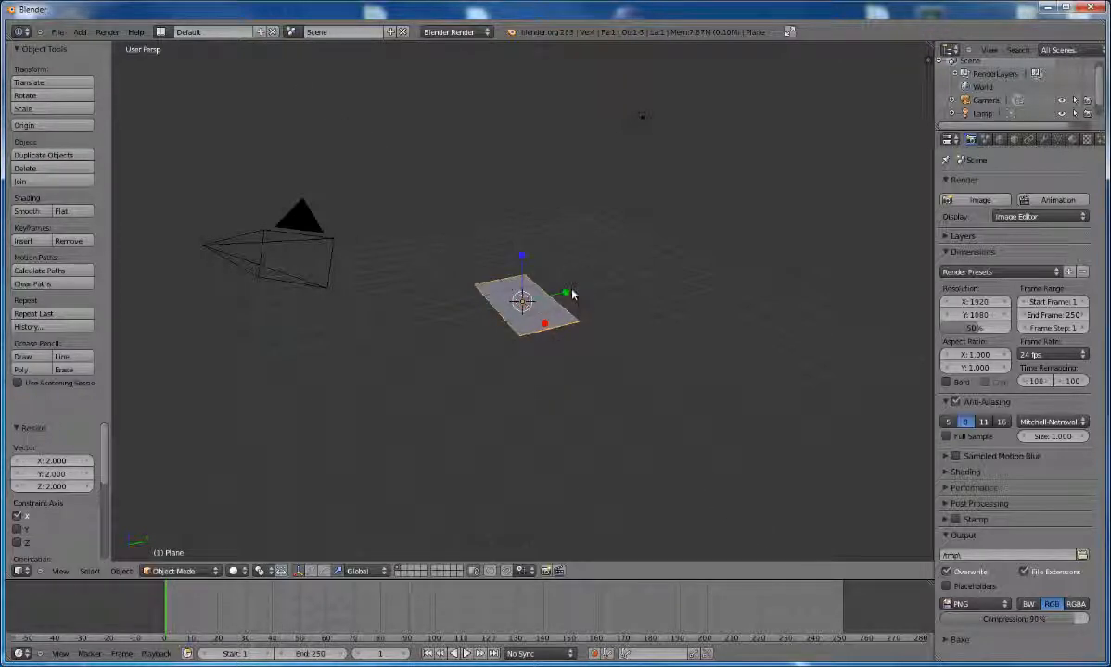
pyautogui.moveTo(569, 296); pyautogui.dragTo(615, 293)
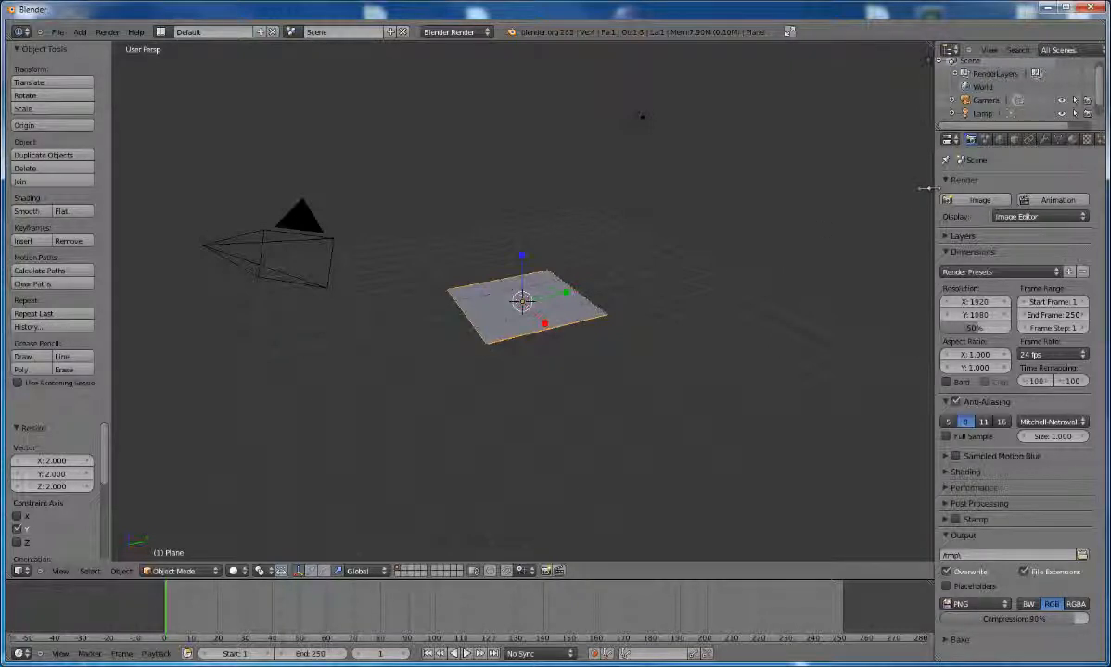
# Step: Add a particle system named Herbe to the plane and set its type to Hair
pyautogui.moveTo(925, 189); pyautogui.dragTo(851, 188)
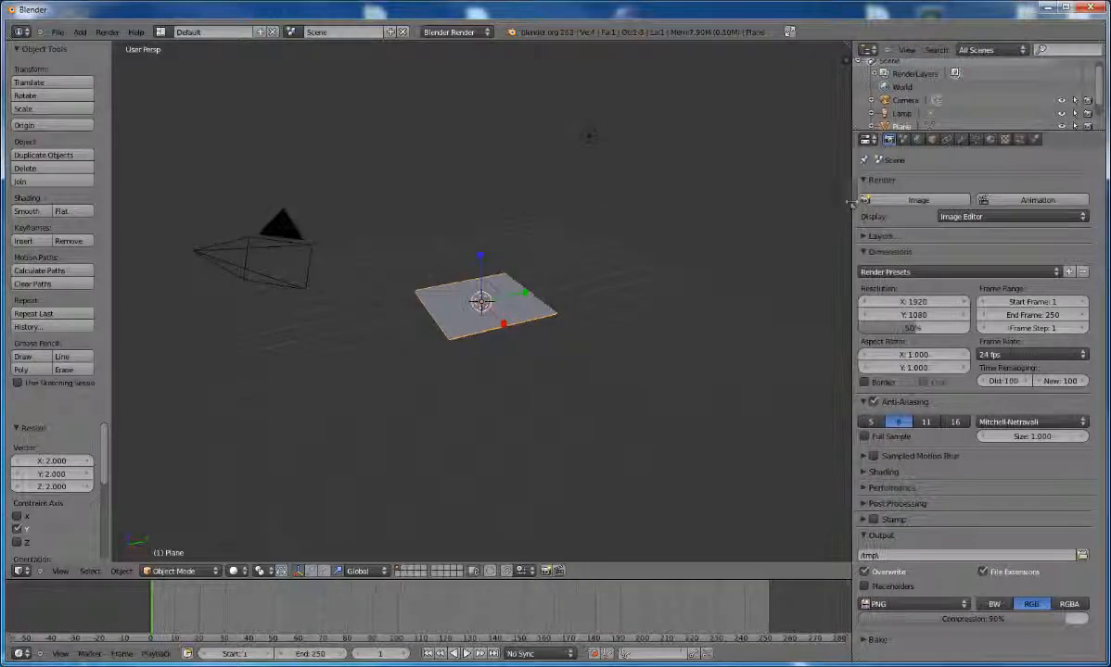
pyautogui.click(1020, 140)
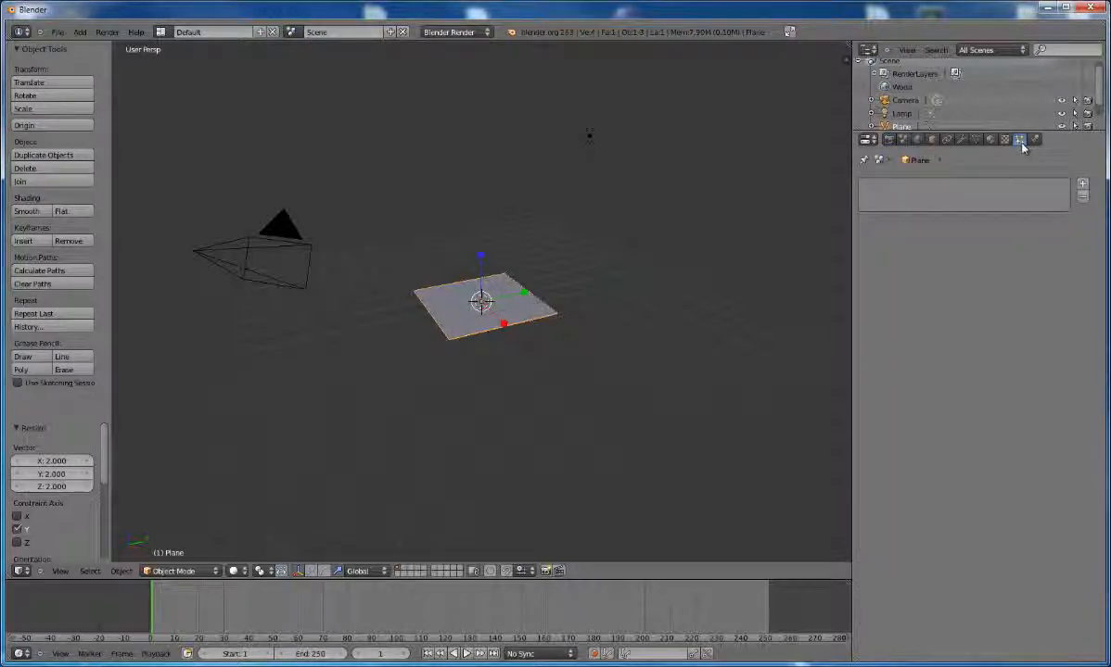
pyautogui.click(1083, 185)
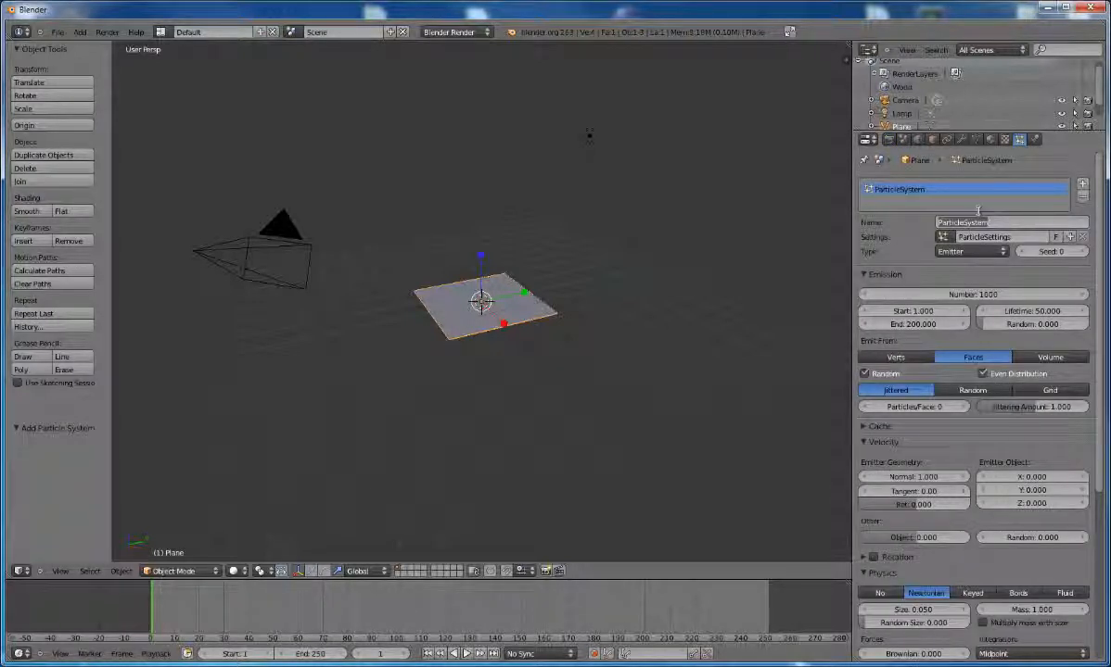
pyautogui.write('Herbe')
pyautogui.press('Return')
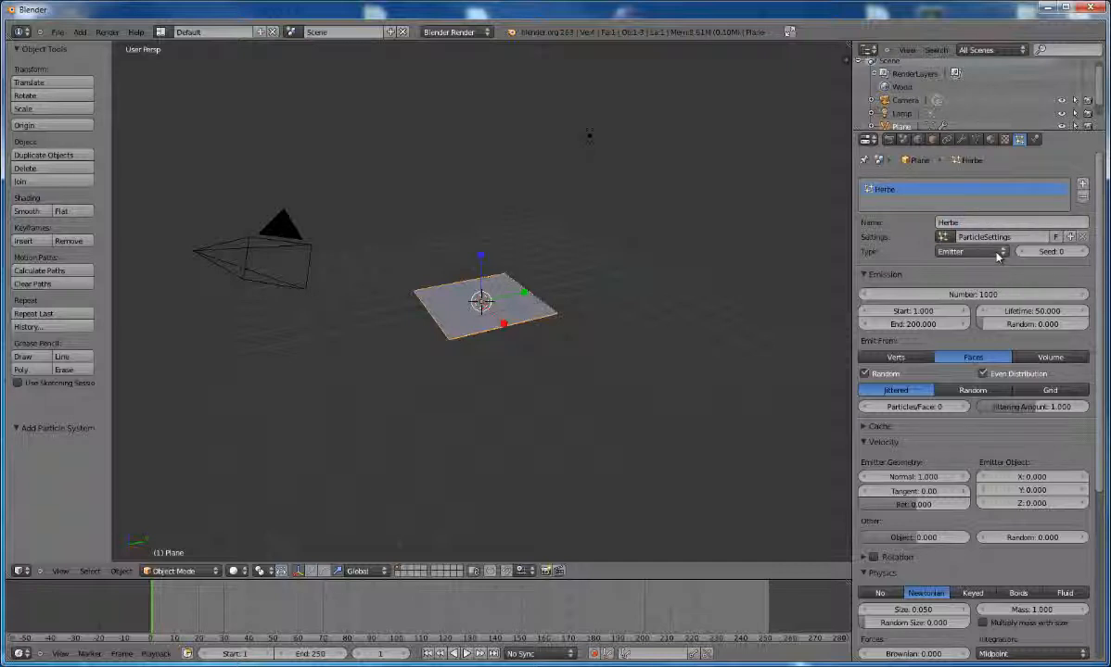
pyautogui.click(998, 254)
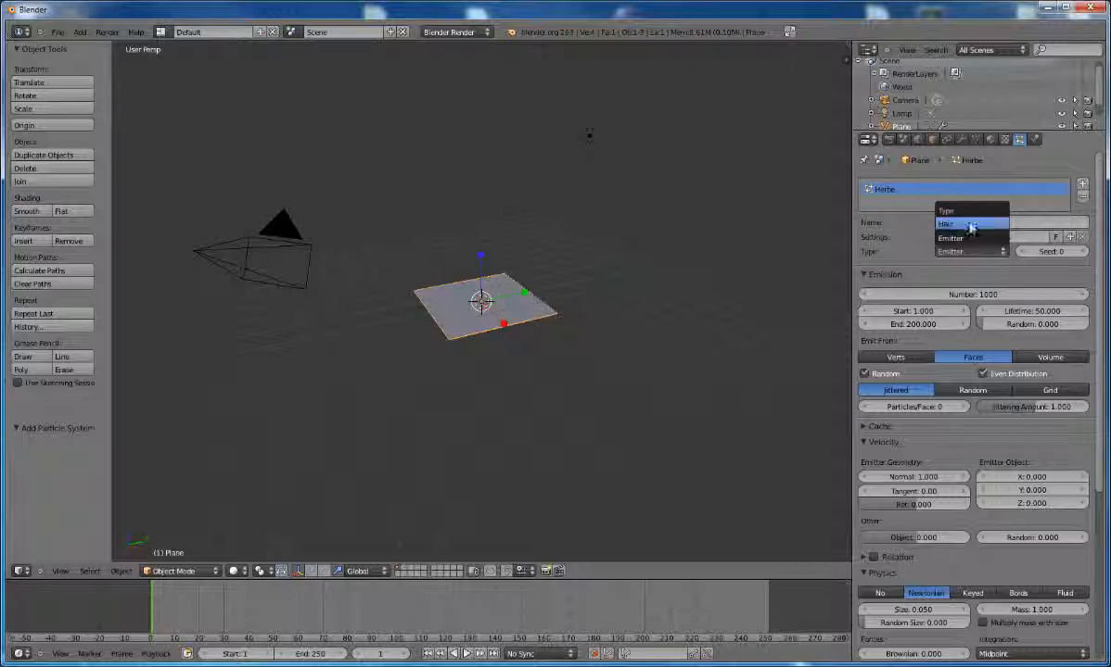
pyautogui.click(969, 230)
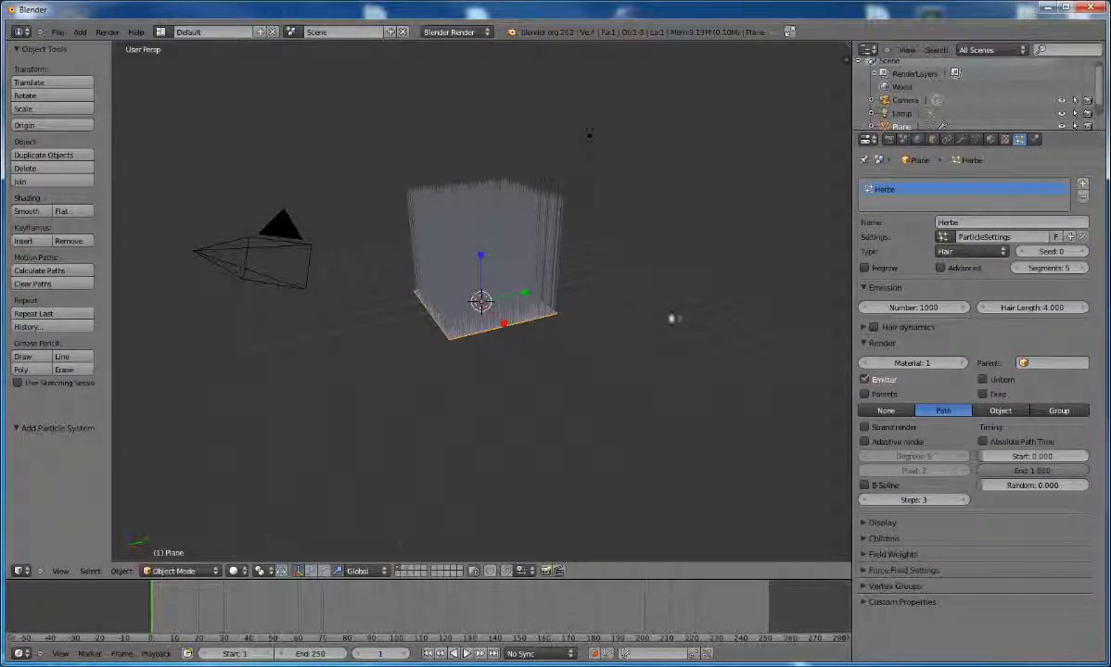
# Step: Set the number of emitted hairs in the Herbe particle system to 10000
pyautogui.click(938, 312)
pyautogui.click(936, 310)
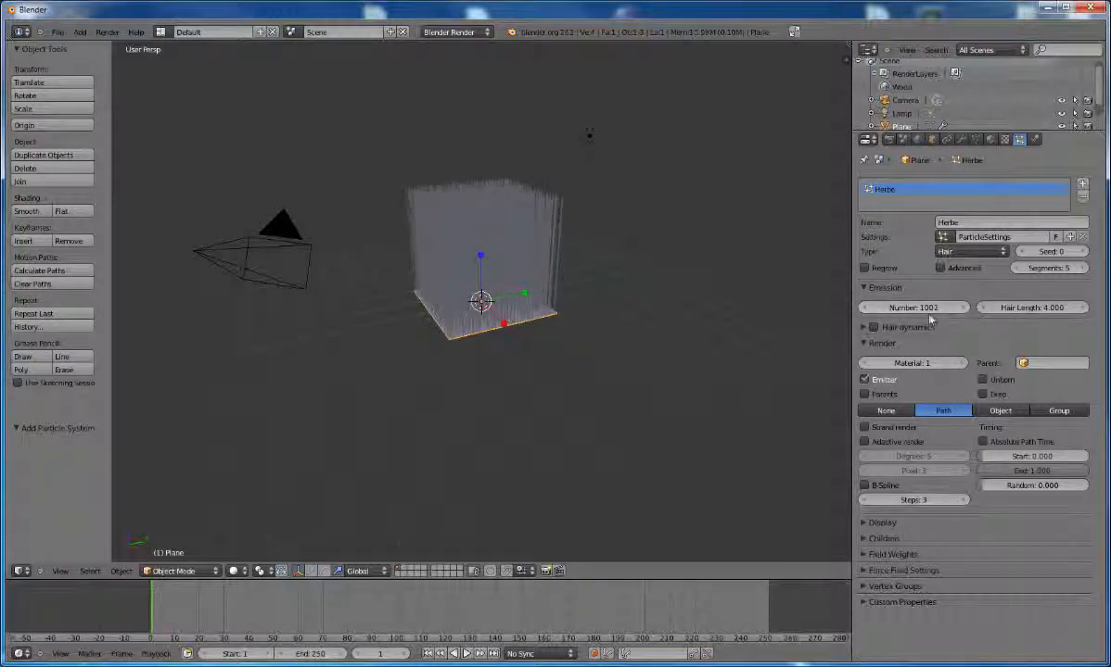
pyautogui.click(926, 311)
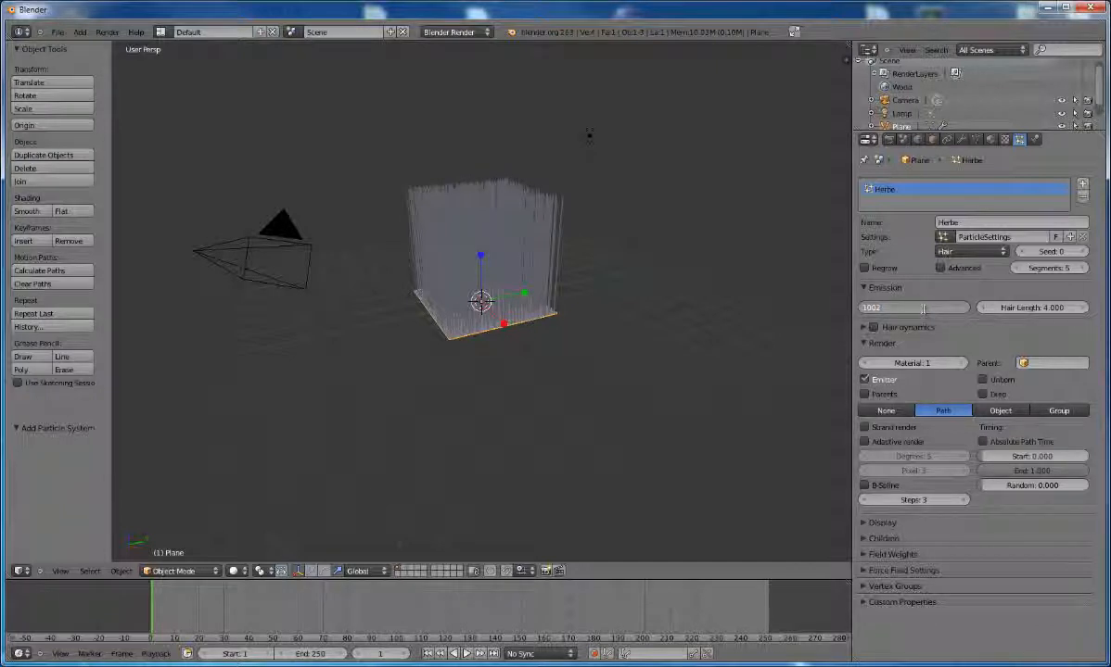
pyautogui.write('10000')
pyautogui.press('Return')
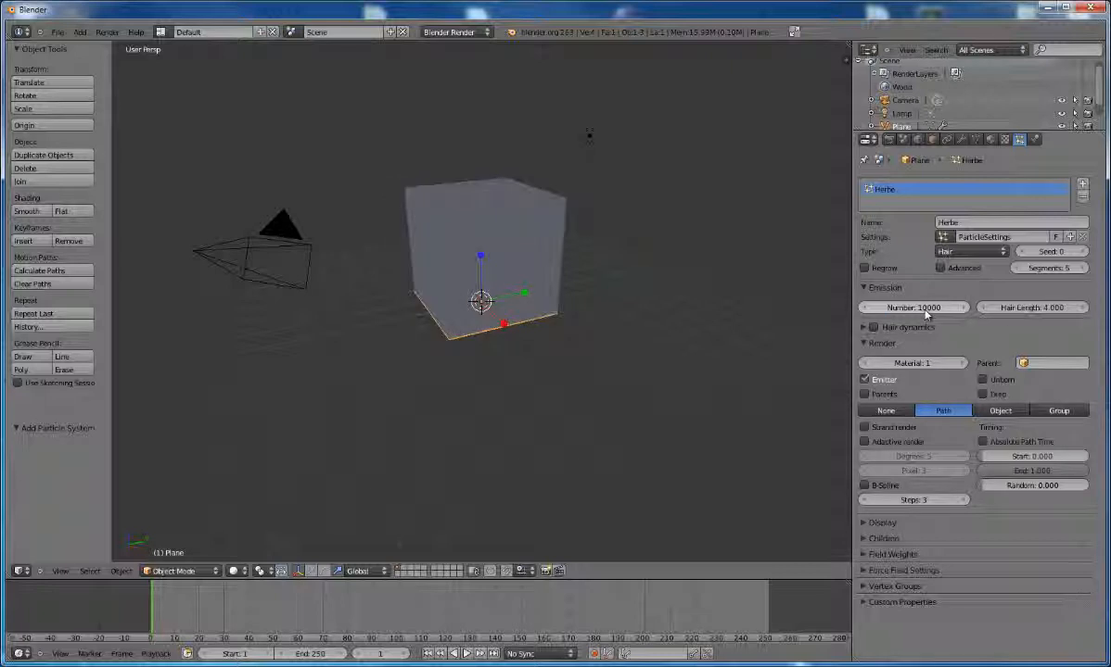
pyautogui.click(1051, 306)
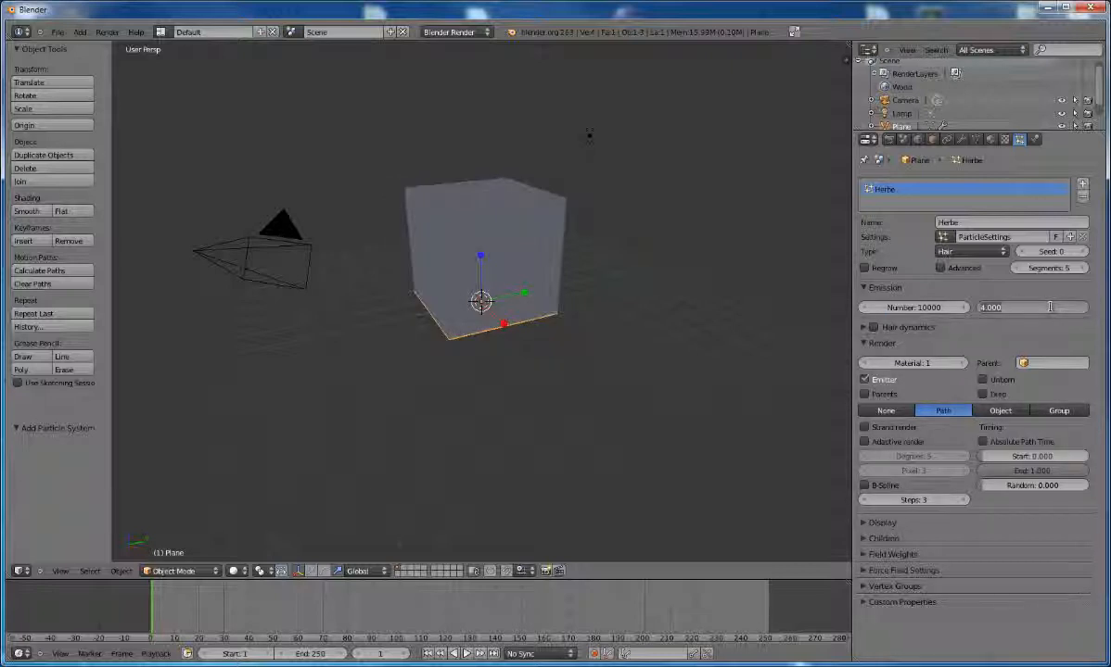
pyautogui.write('0')
pyautogui.write('5')
pyautogui.press('Return')
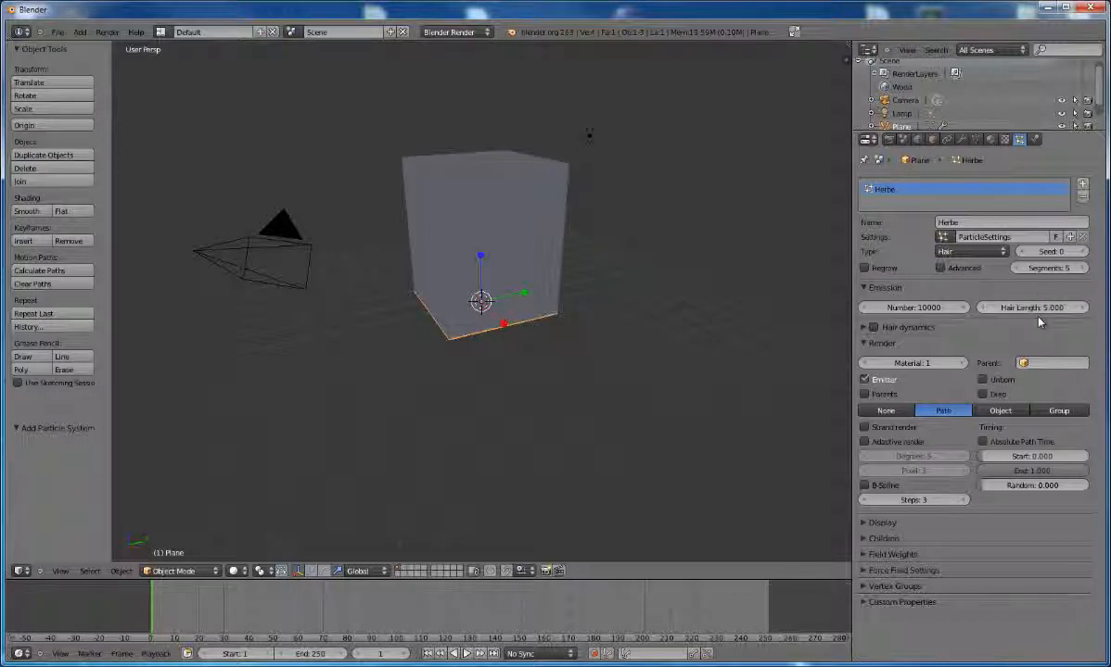
# Step: Set the hair length of the Herbe particle system to 0.5
pyautogui.click(1035, 308)
pyautogui.write('0')
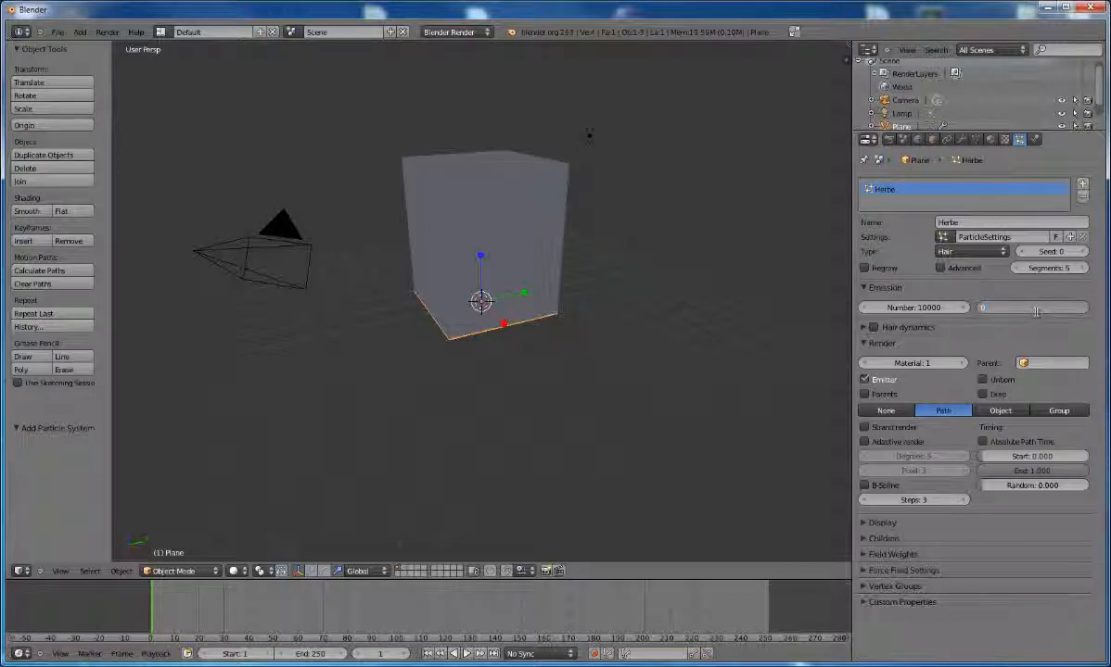
pyautogui.write('.5')
pyautogui.press('Return')
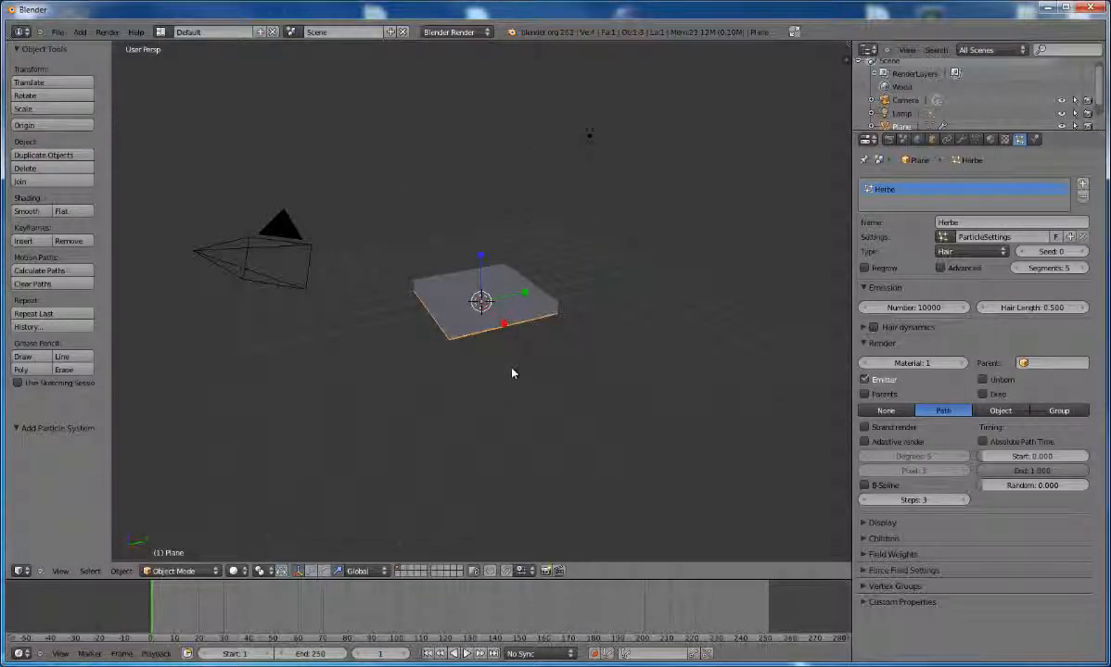
# Step: Enable Simple children for the Herbe hair and set their viewport display amount to 0
pyautogui.scroll(3, 512, 374)
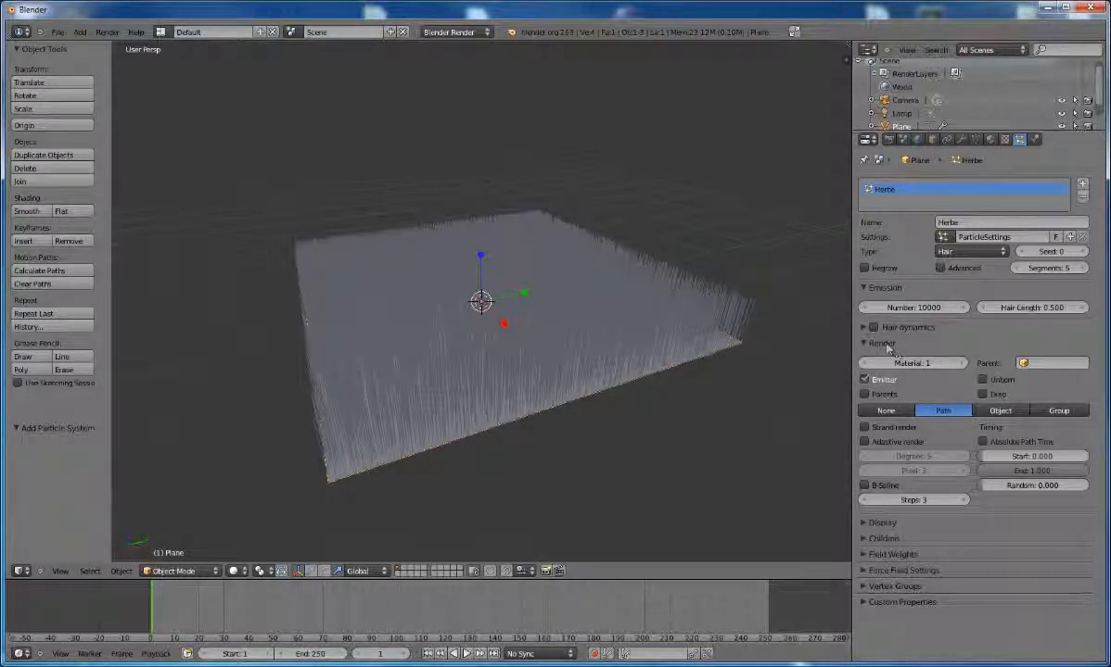
pyautogui.click(868, 288)
pyautogui.click(879, 320)
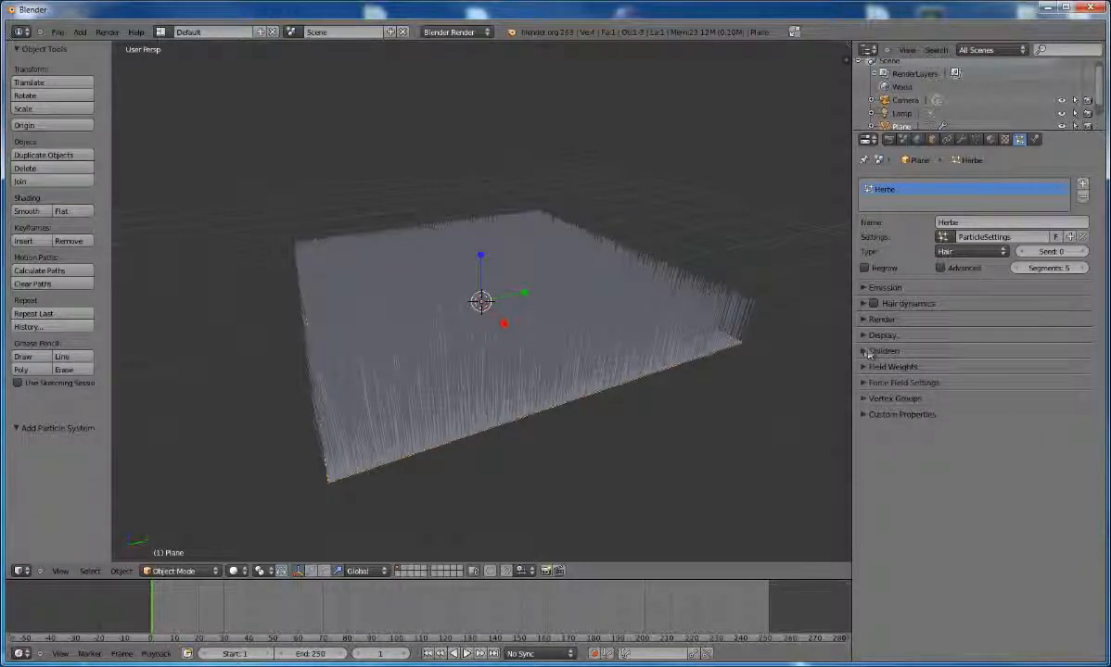
pyautogui.click(881, 352)
pyautogui.click(968, 372)
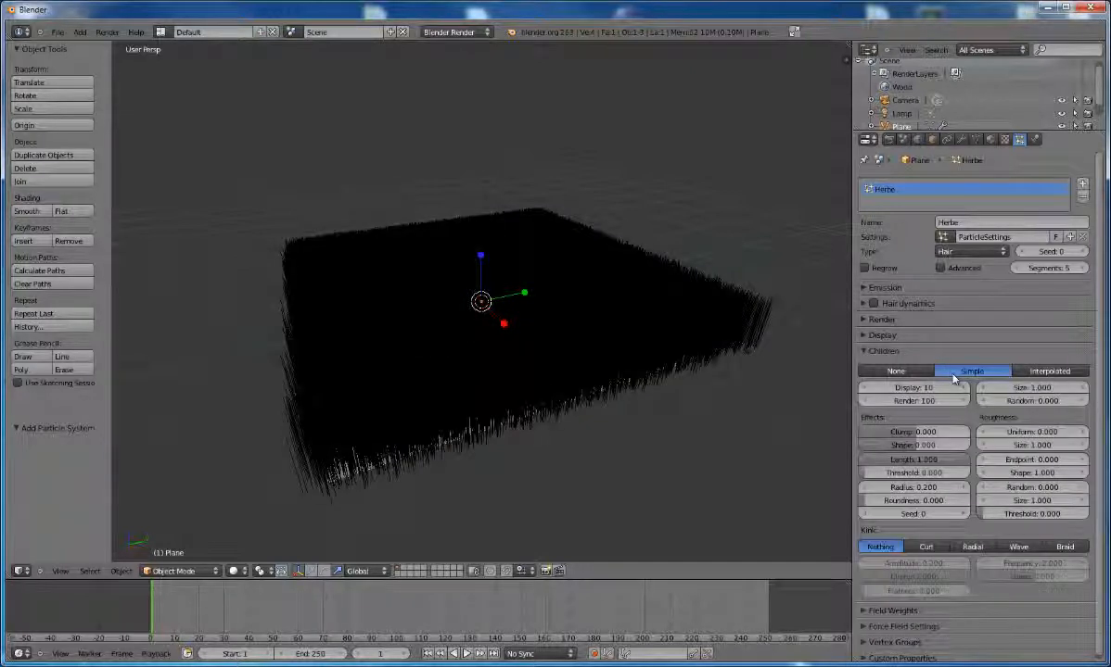
pyautogui.click(913, 388)
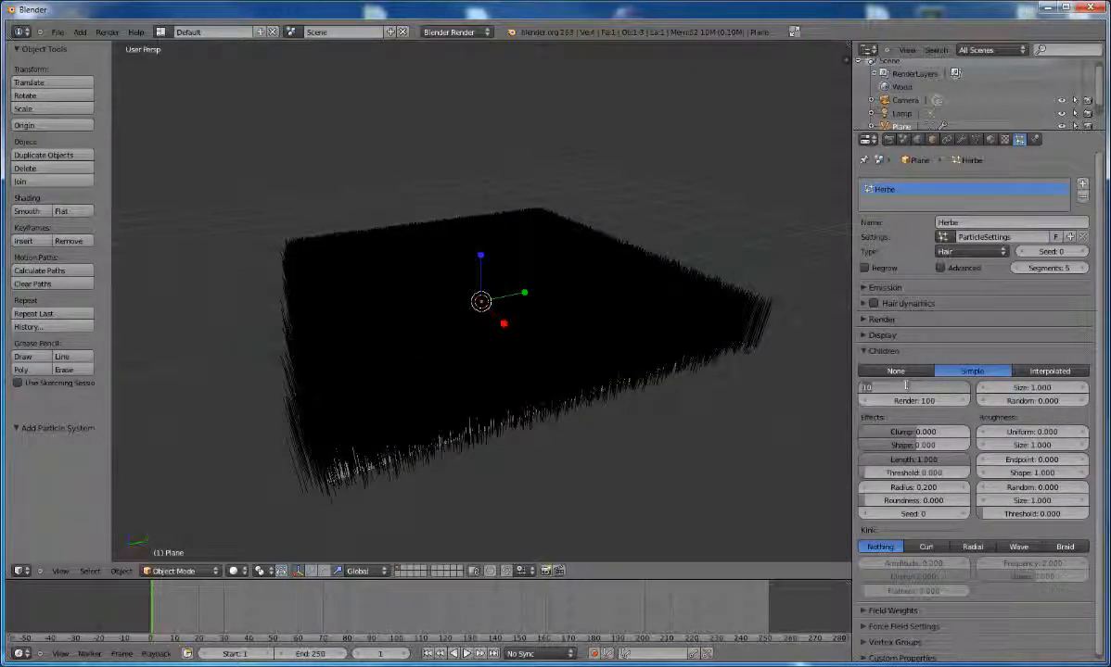
pyautogui.write('0')
pyautogui.press('Return')
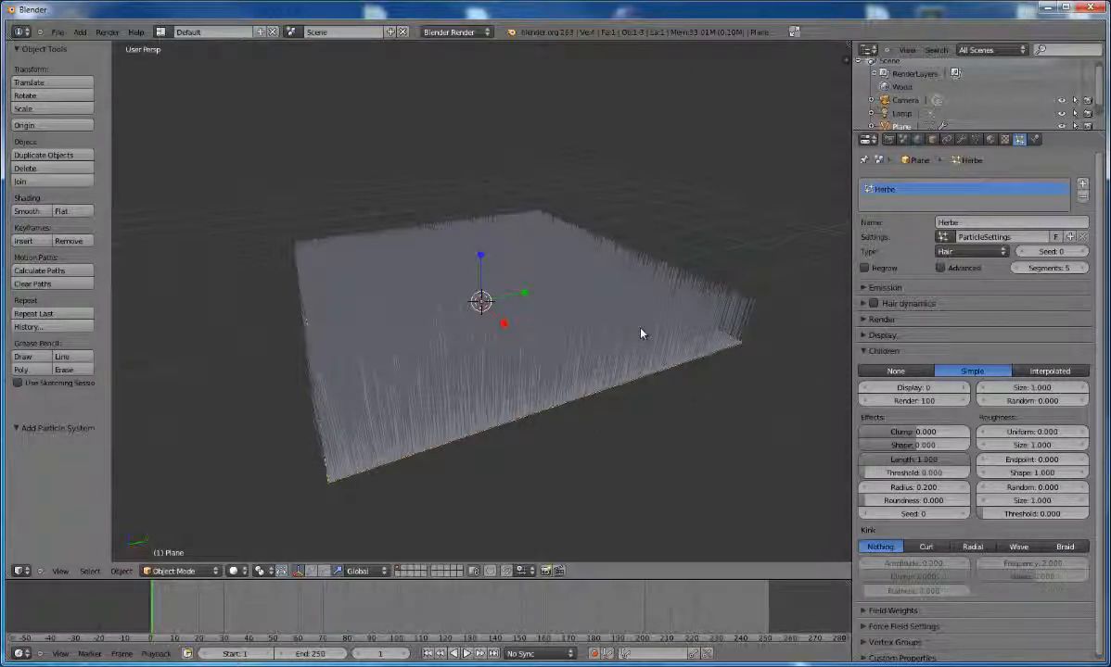
# Step: Set the number of child hairs used at render time to 10
pyautogui.click(911, 402)
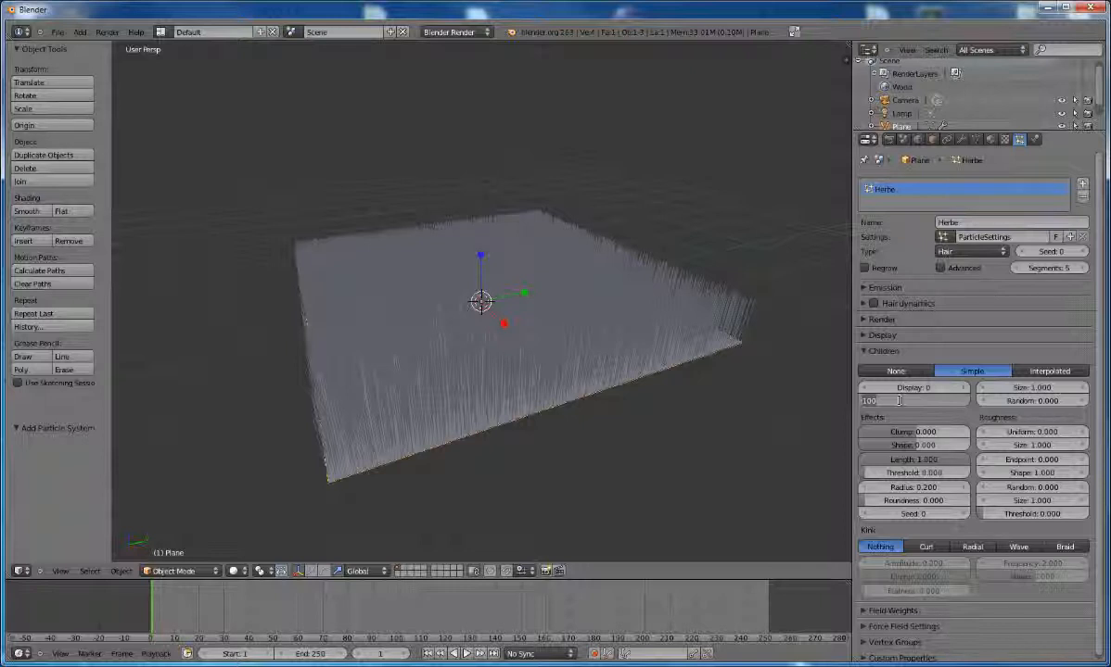
pyautogui.write('10')
pyautogui.press('Return')
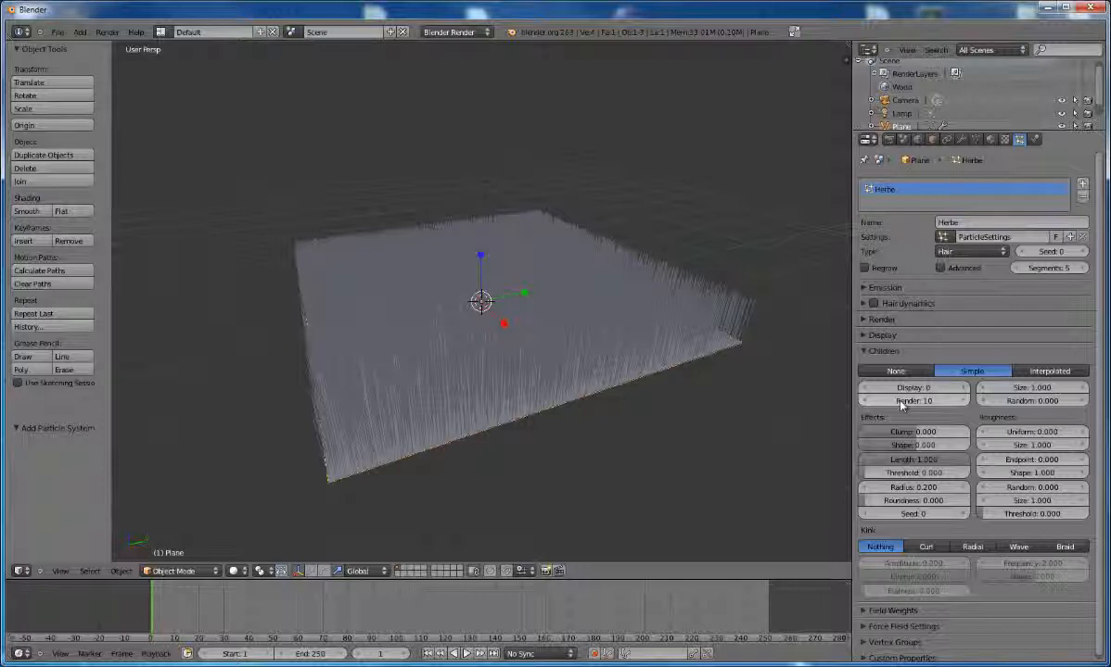
# Step: Render the current frame to check the grass, and return to the 3D view
pyautogui.click(879, 350)
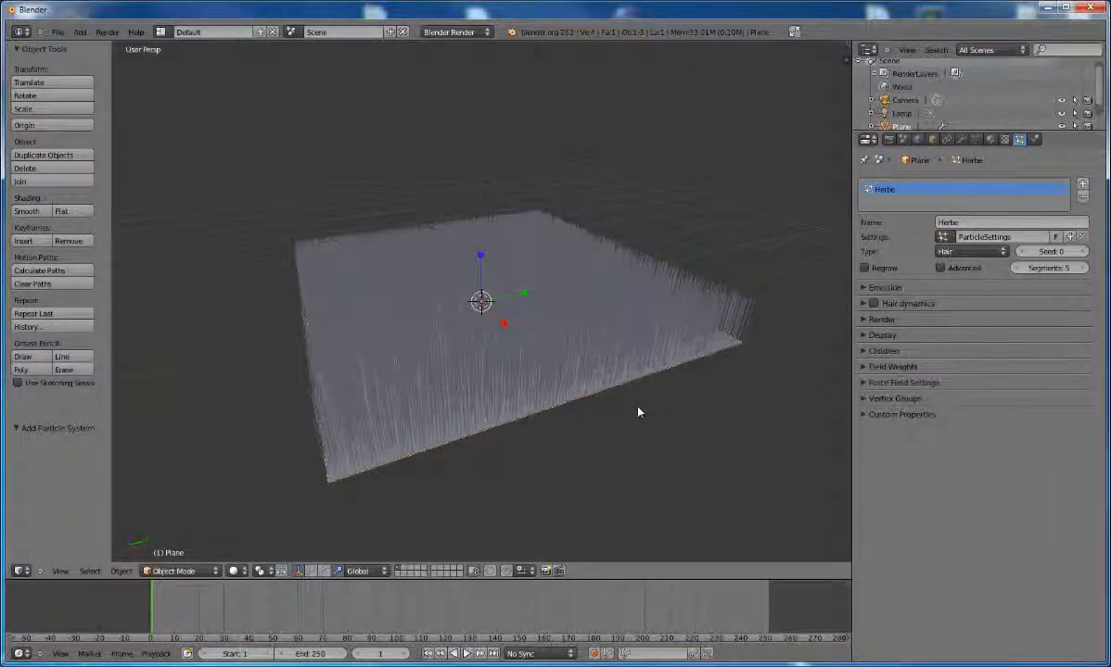
pyautogui.press('F12')
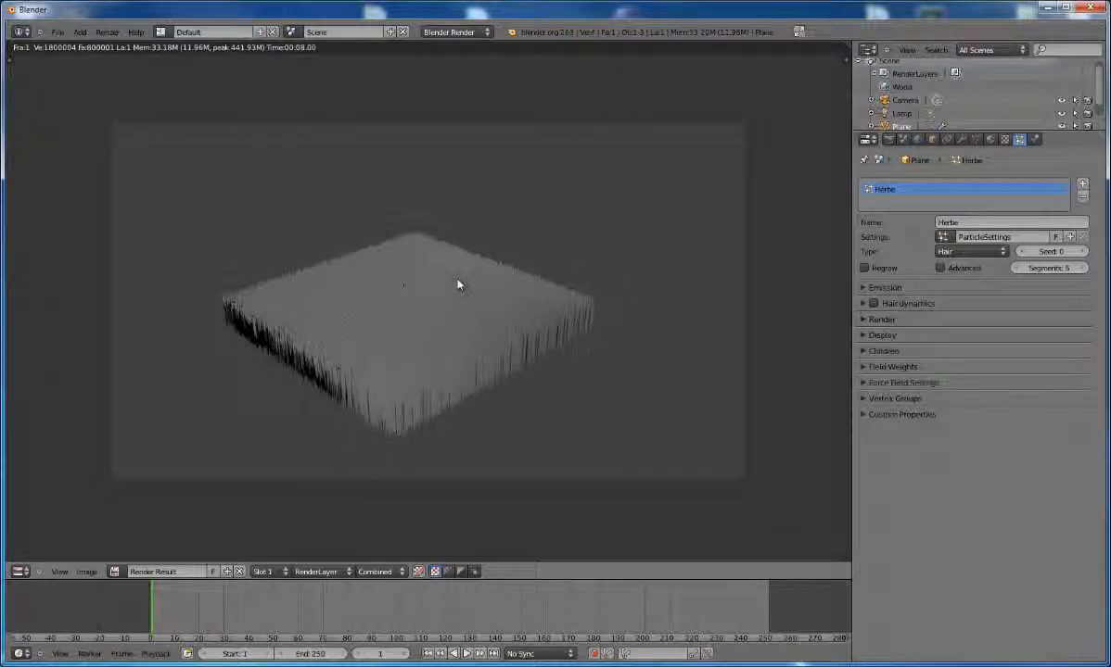
pyautogui.press('Escape')
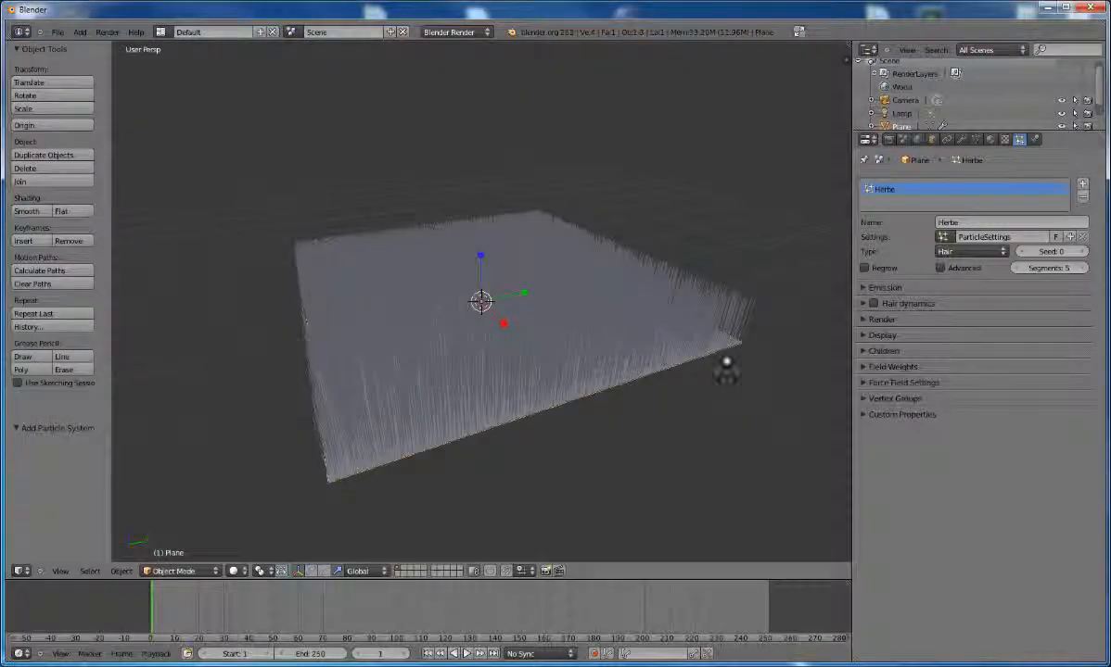
# Step: Assign material index 2 to the Herbe hair rendering and create a new material on the plane
pyautogui.click(875, 320)
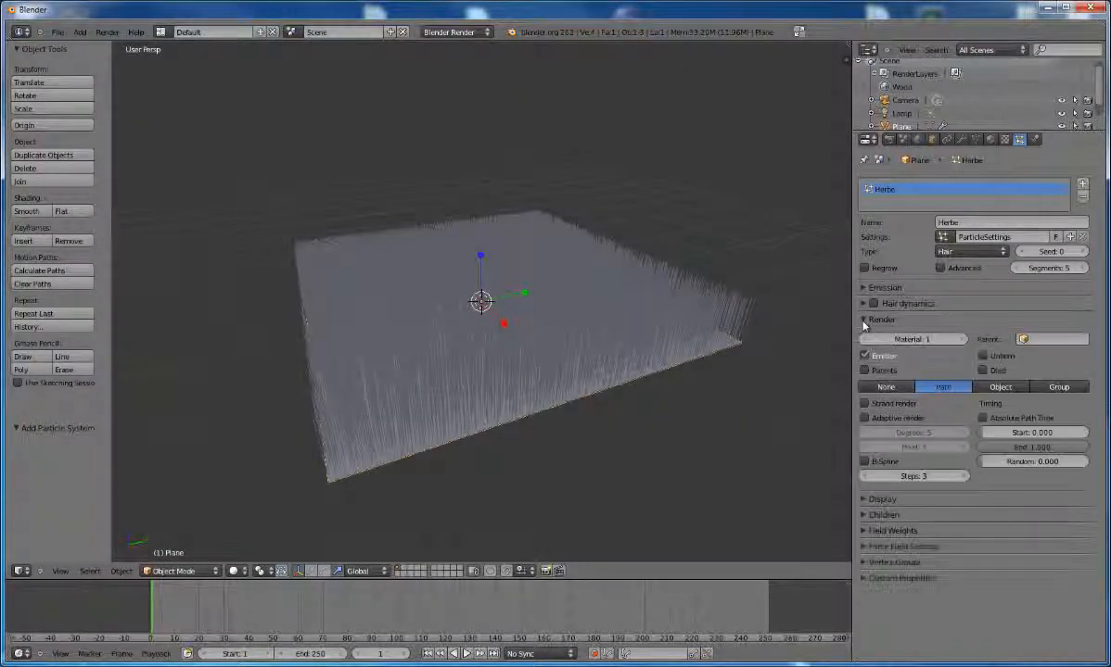
pyautogui.click(960, 340)
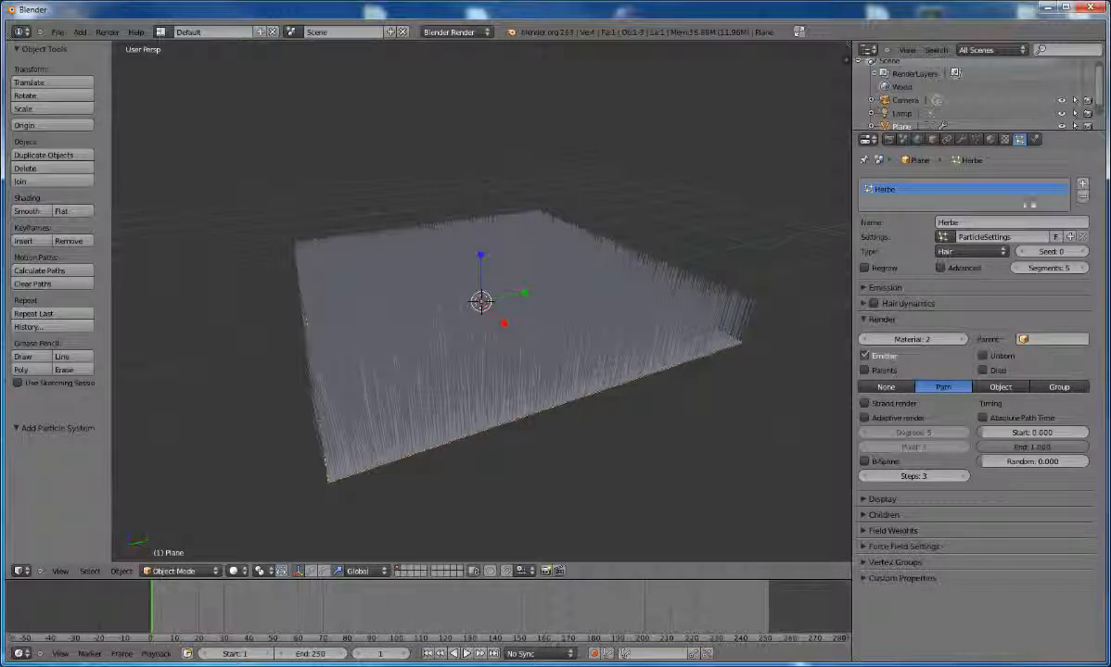
pyautogui.click(990, 139)
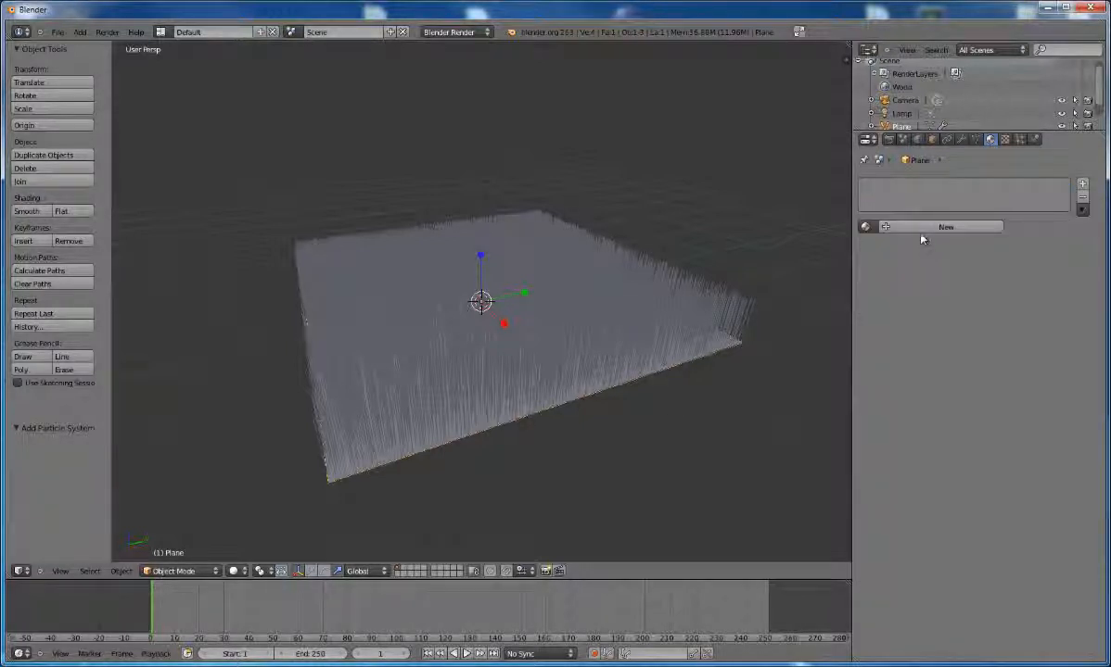
pyautogui.click(920, 227)
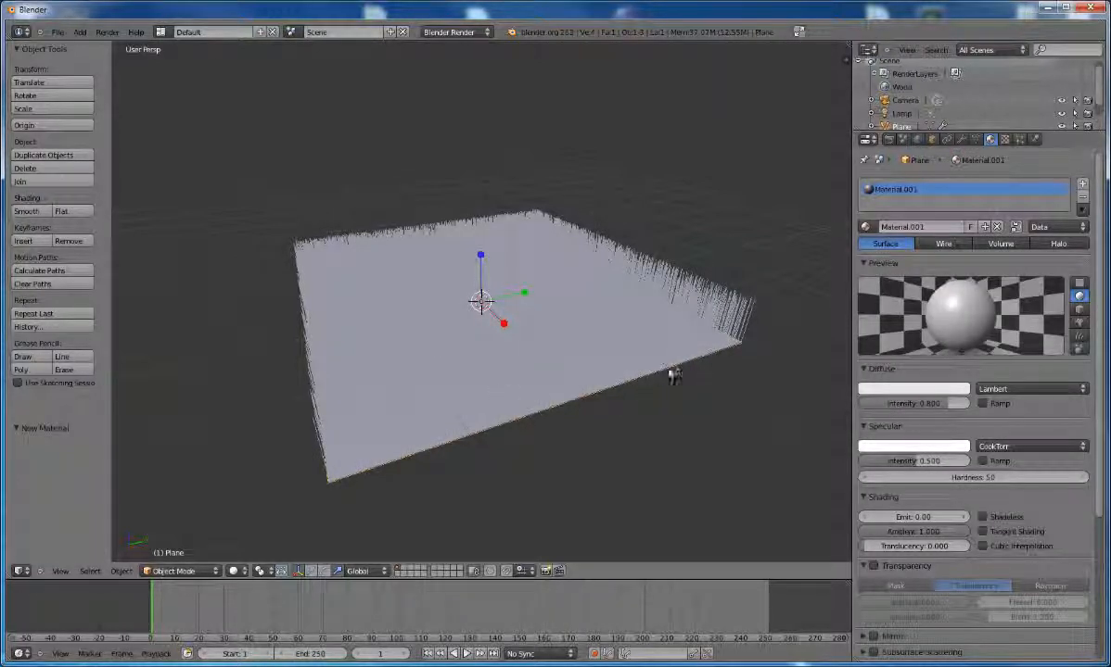
# Step: Set the diffuse colour of the plane's new material to a dark earthy brown
pyautogui.click(908, 391)
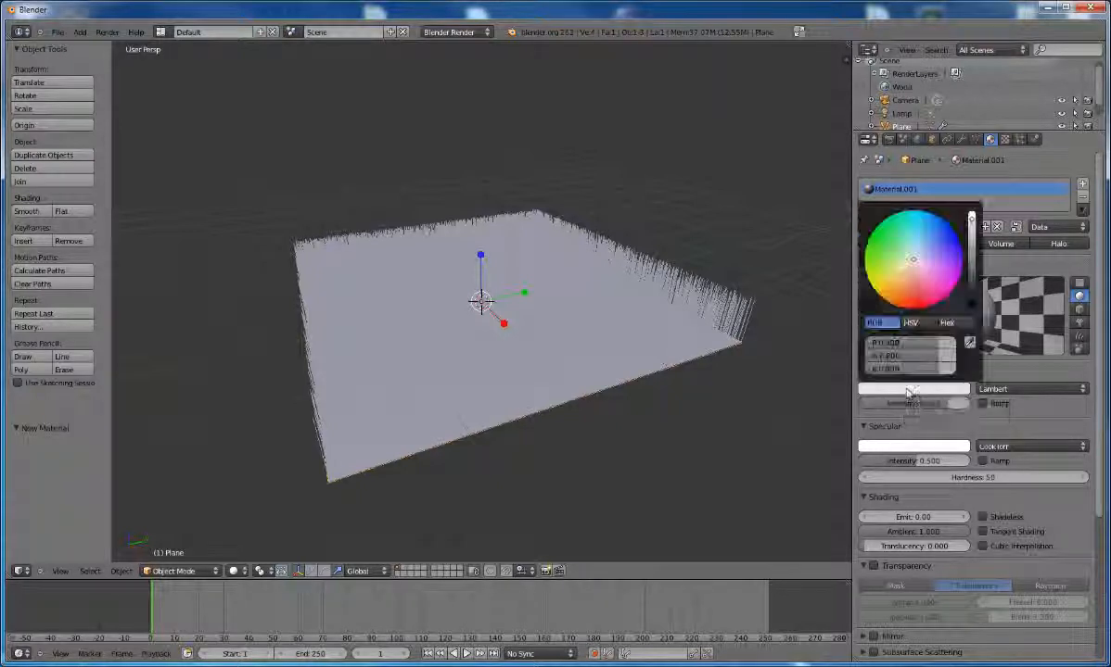
pyautogui.click(887, 301)
pyautogui.click(973, 301)
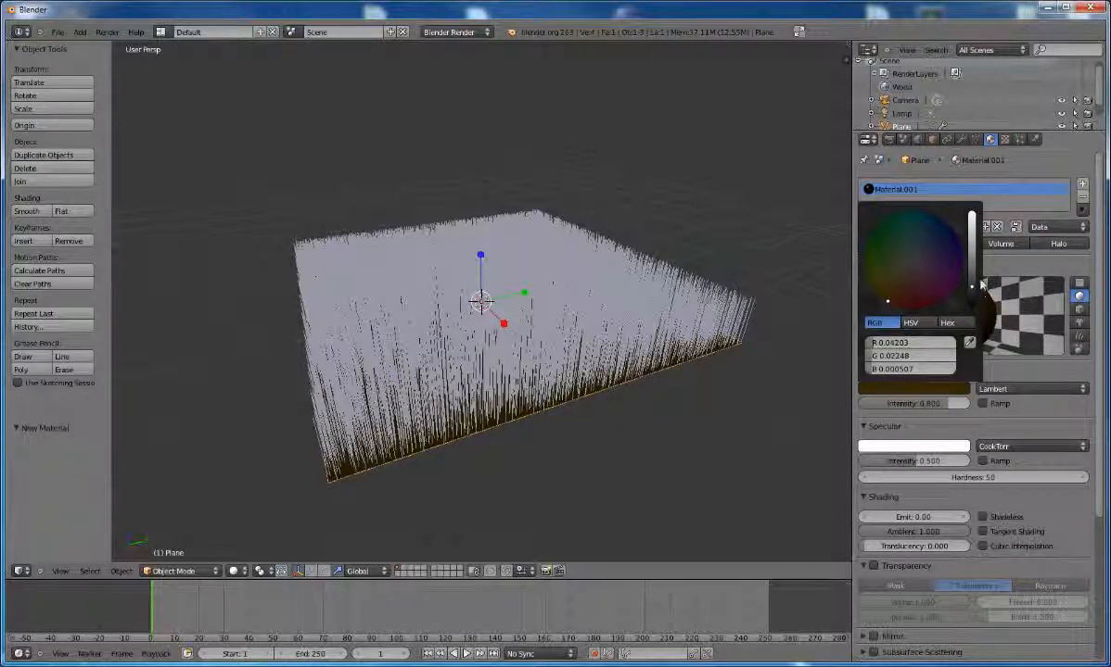
pyautogui.moveTo(980, 292); pyautogui.dragTo(975, 286)
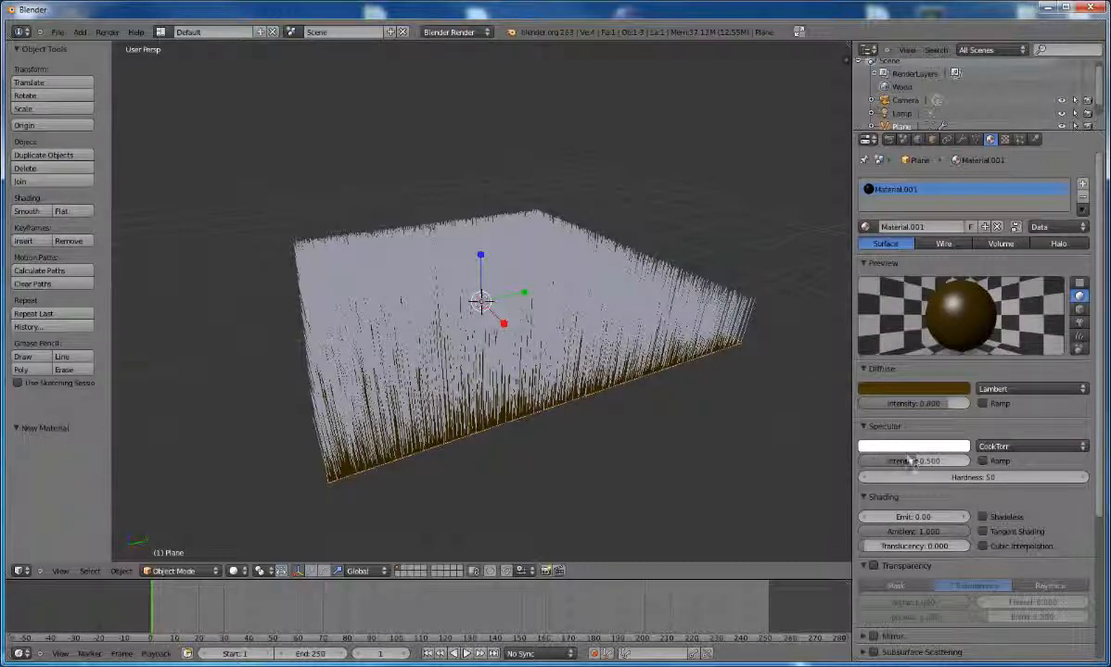
# Step: Set the brown material's specular intensity to about 0.151 and its hardness to 20
pyautogui.moveTo(890, 461); pyautogui.dragTo(875, 463)
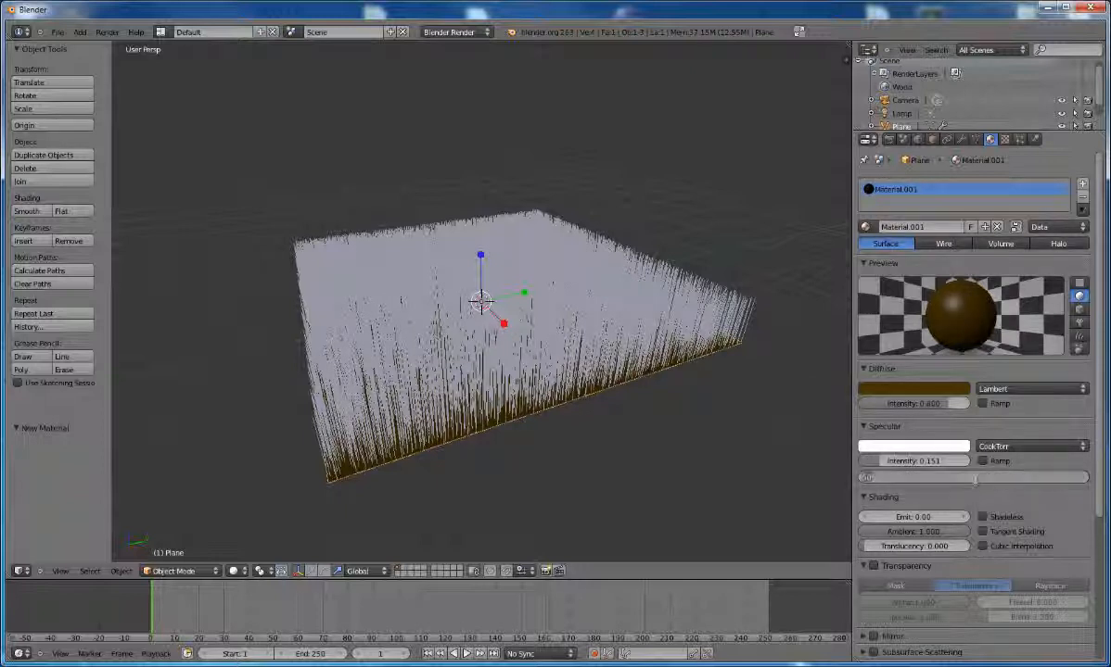
pyautogui.click(955, 477)
pyautogui.write('20')
pyautogui.press('Return')
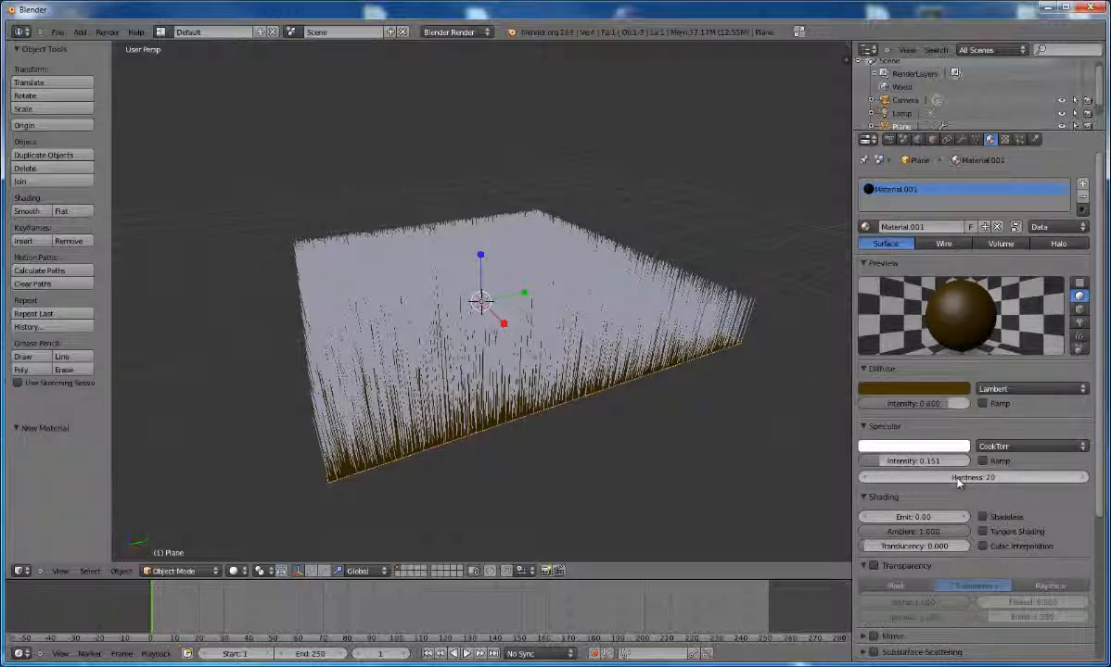
# Step: Set the brown material's specular hardness to 15 and preview the material on a cube
pyautogui.click(917, 478)
pyautogui.click(861, 480)
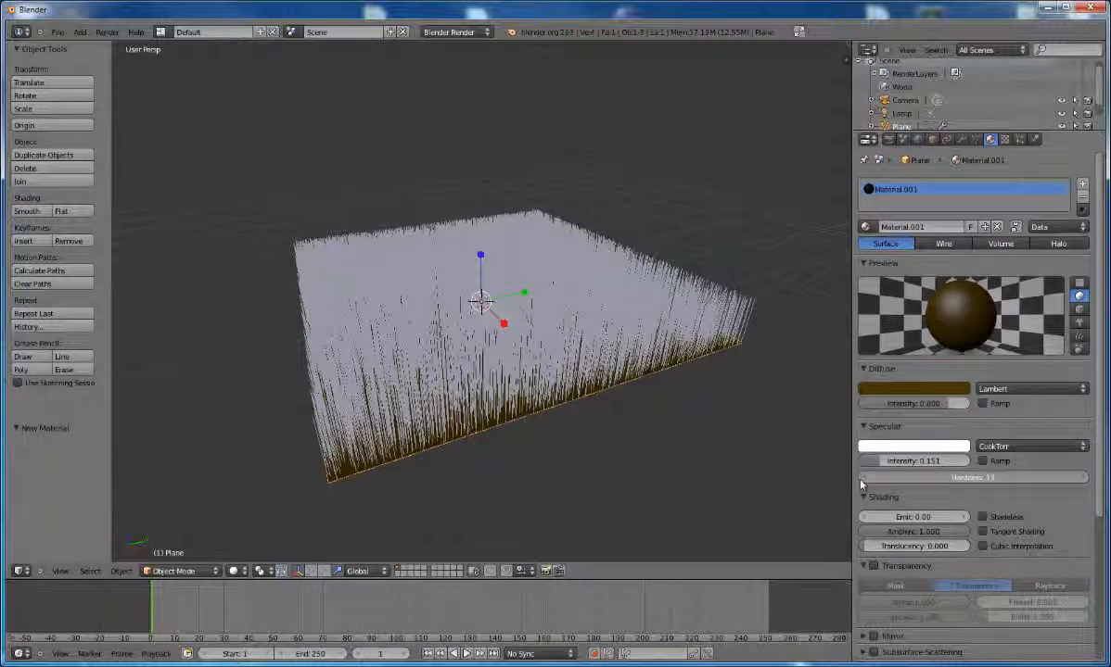
pyautogui.click(861, 480)
pyautogui.click(861, 480)
pyautogui.click(861, 480)
pyautogui.click(861, 480)
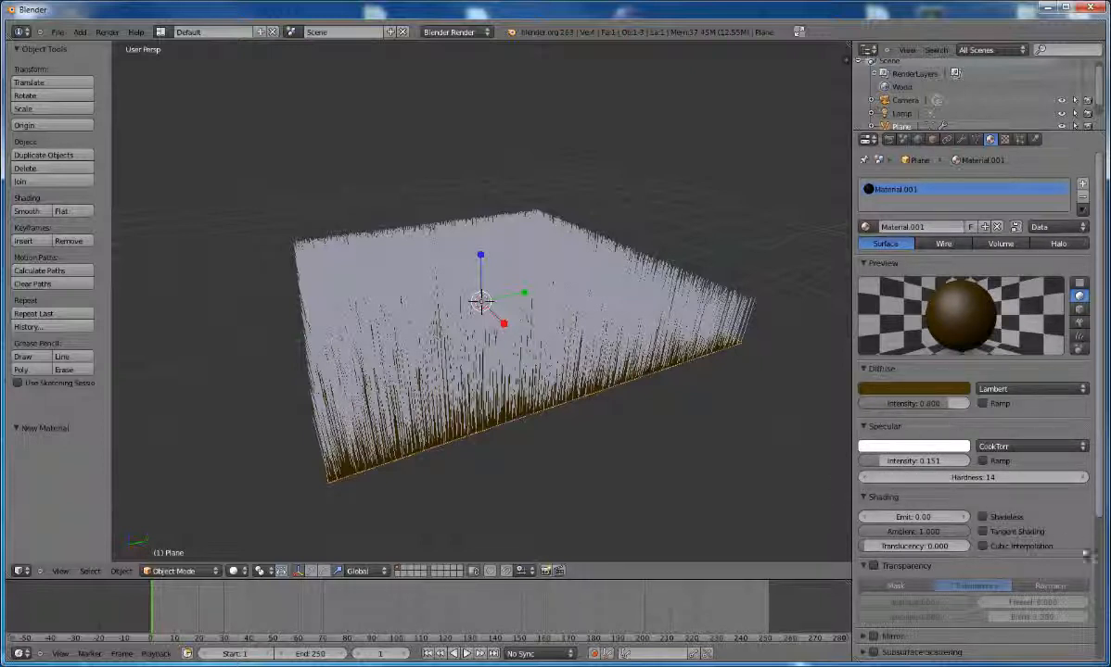
pyautogui.click(1083, 477)
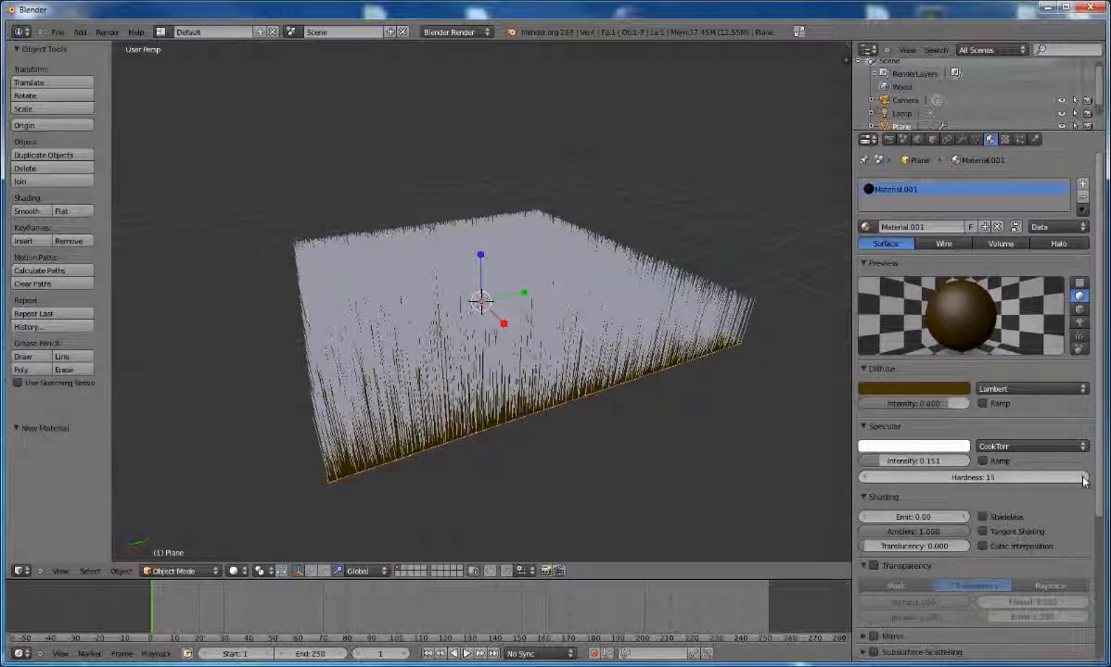
pyautogui.click(1078, 310)
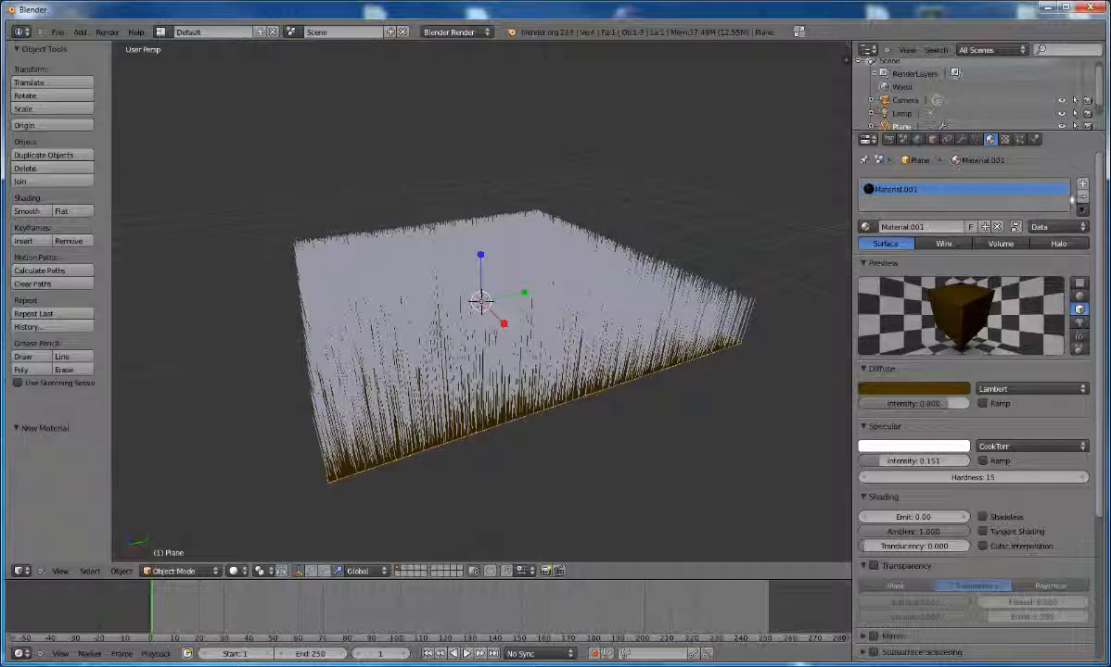
# Step: Add a second material slot with a new material to the plane, and give that material a new texture
pyautogui.click(1082, 186)
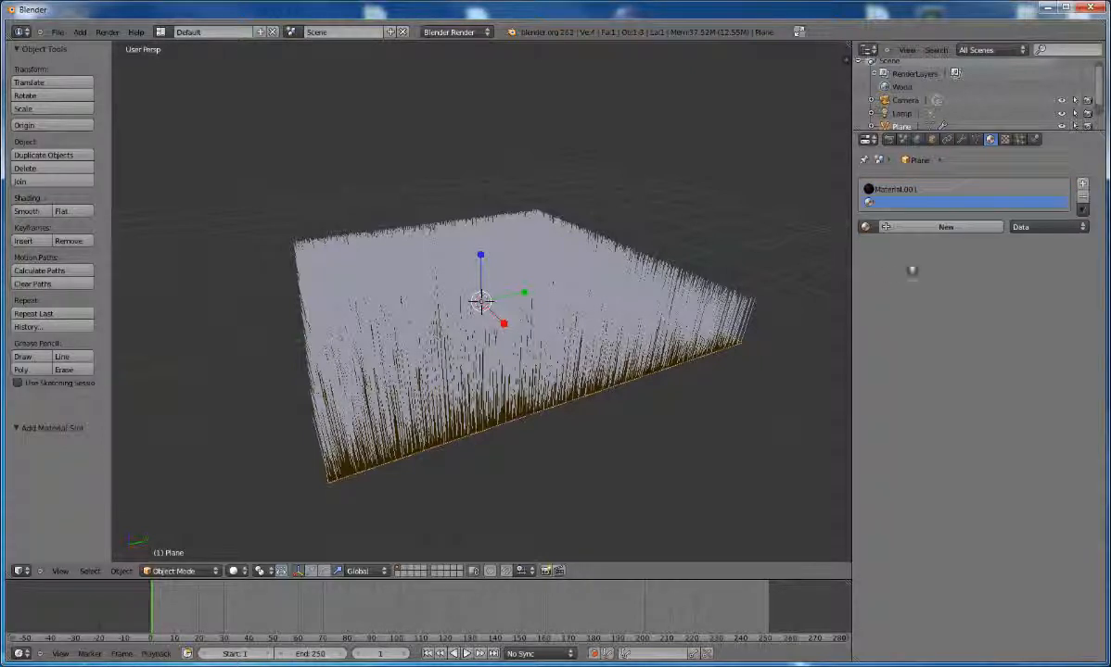
pyautogui.click(900, 231)
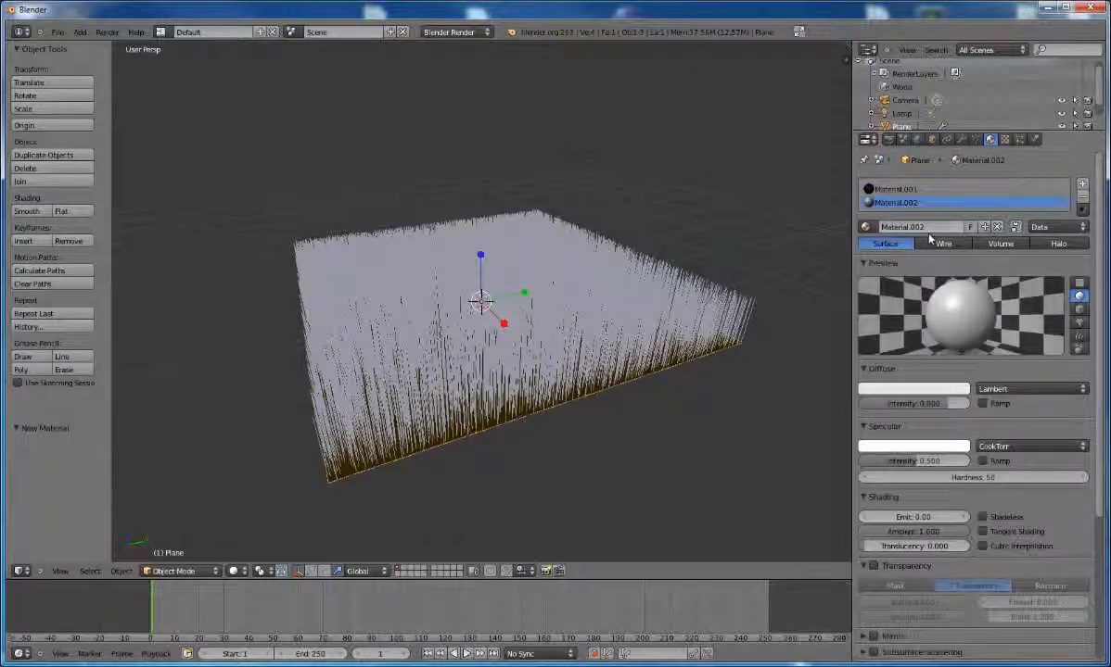
pyautogui.click(1004, 139)
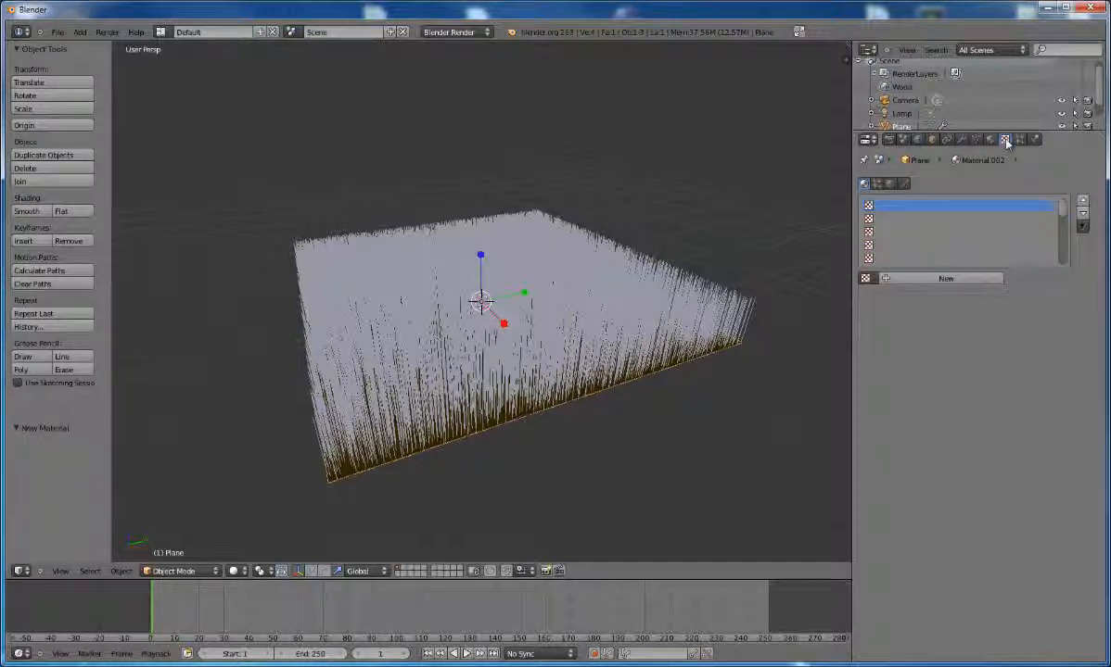
pyautogui.click(921, 282)
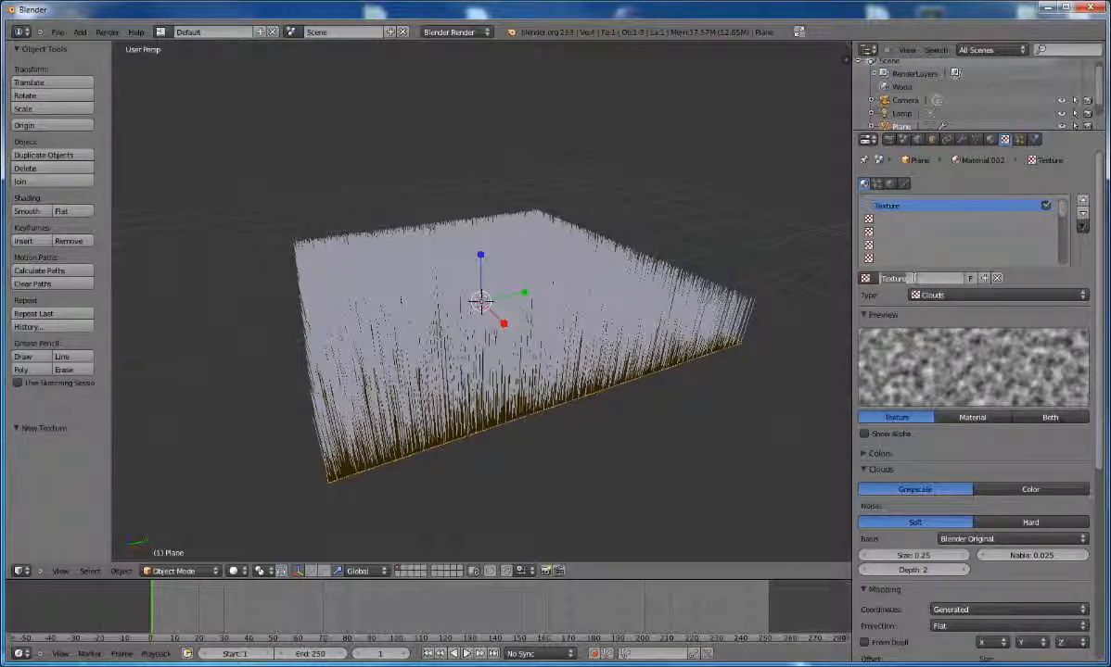
# Step: Rename the new texture as Herbe and set its type to Blend
pyautogui.click(914, 278)
pyautogui.write('Herbe')
pyautogui.press('Return')
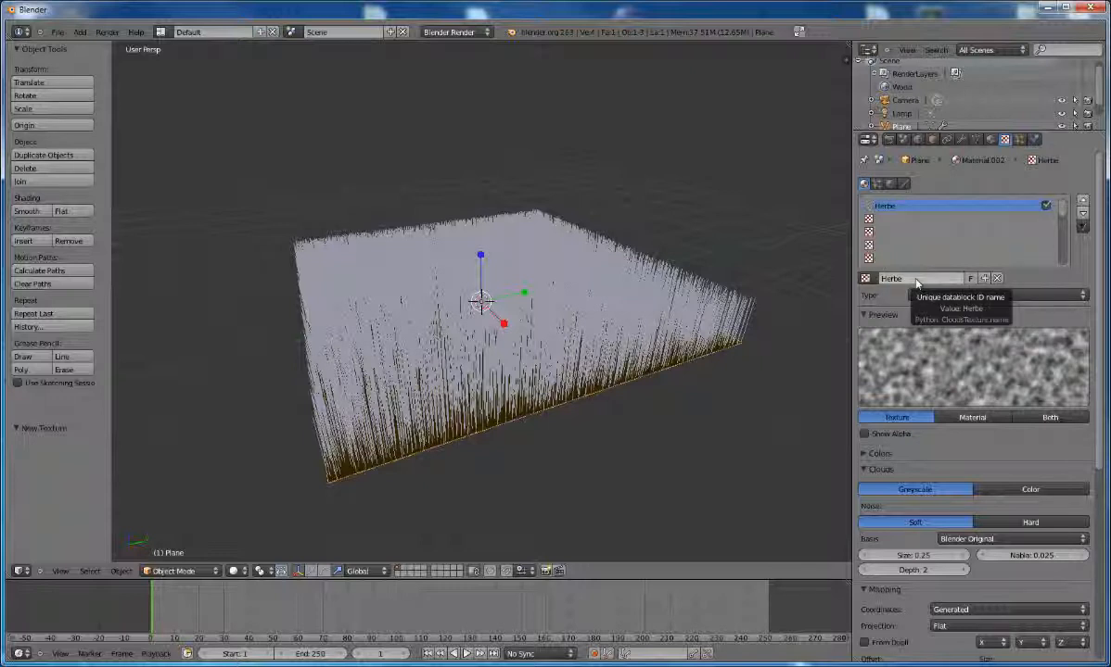
pyautogui.click(952, 297)
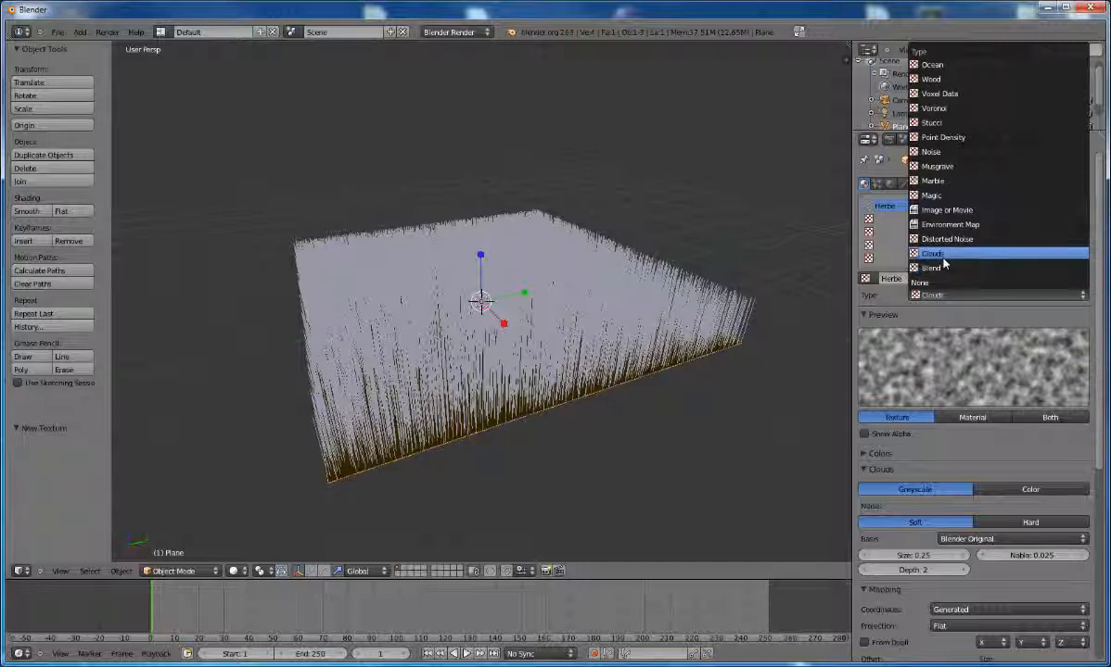
pyautogui.click(945, 269)
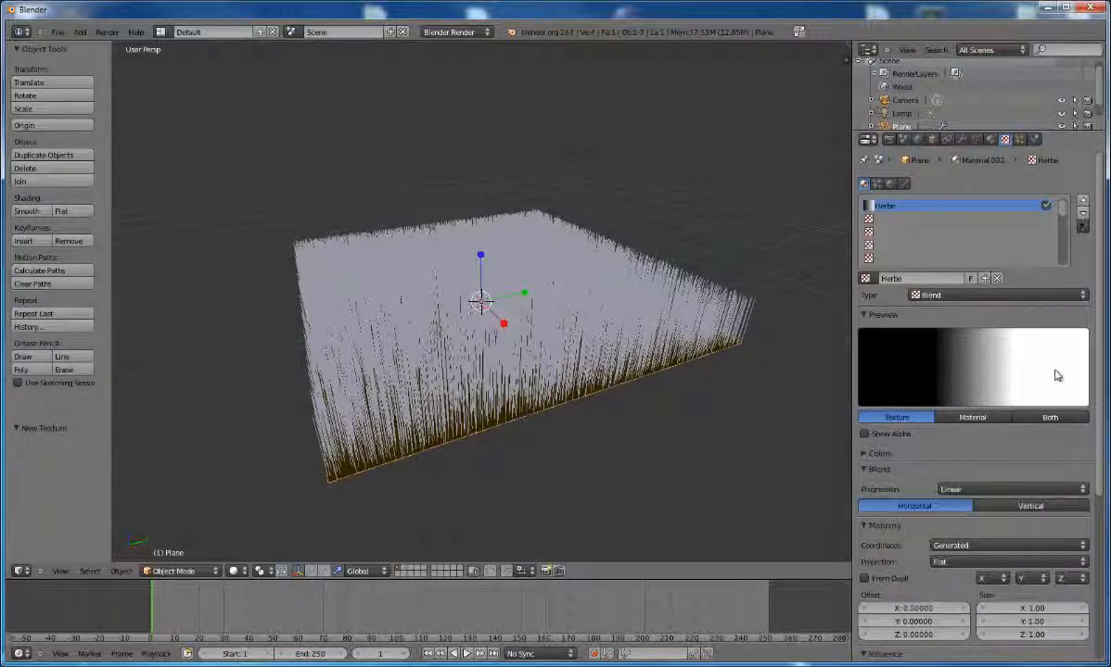
# Step: Enable the Herbe texture's colour ramp and make its first stop a fully opaque dark brown
pyautogui.click(877, 453)
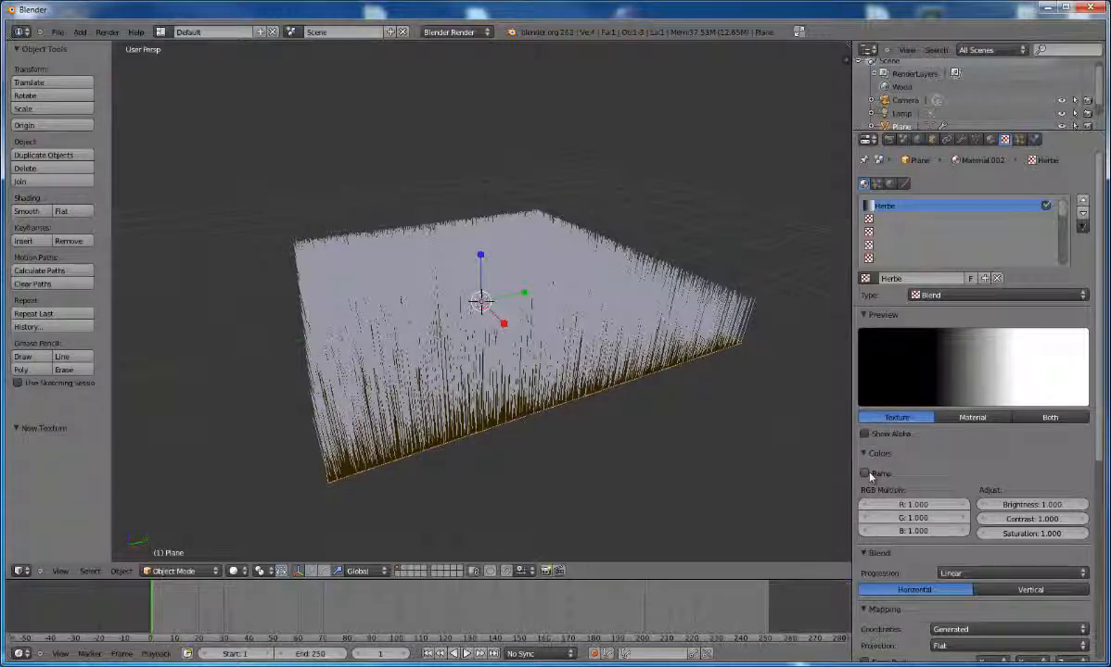
pyautogui.click(876, 472)
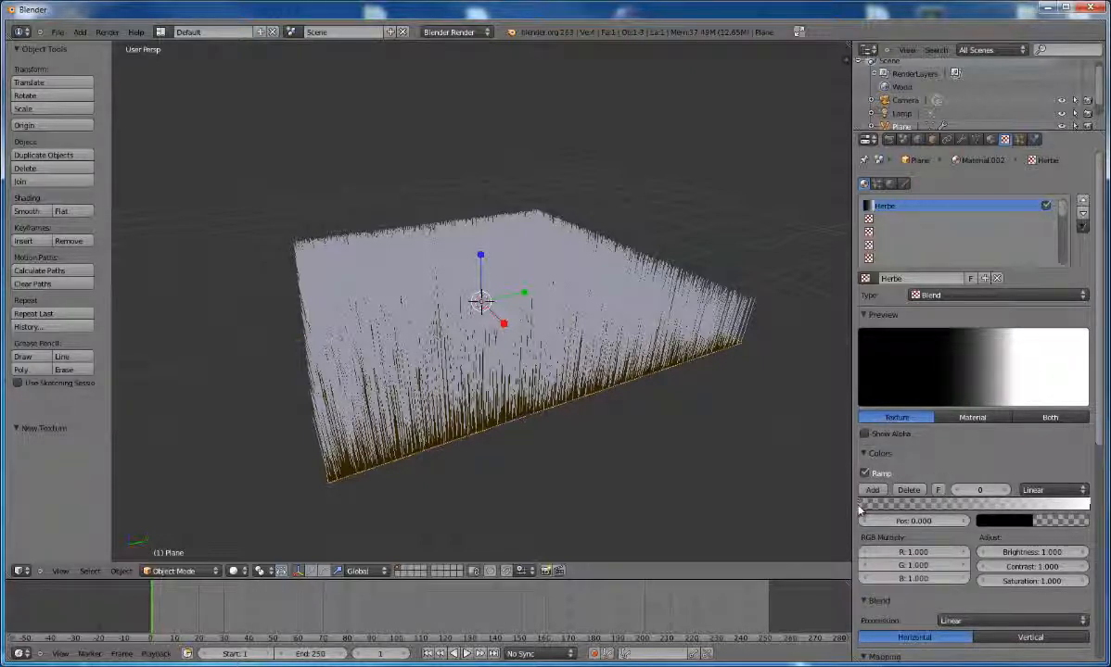
pyautogui.click(1004, 521)
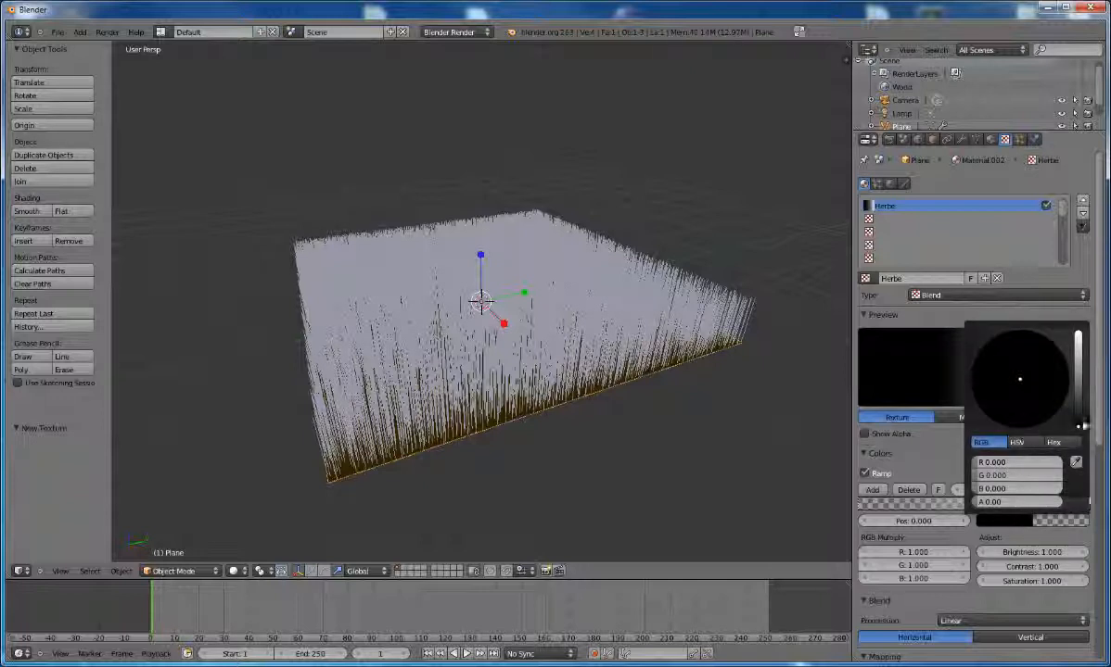
pyautogui.moveTo(1076, 425); pyautogui.dragTo(1075, 398)
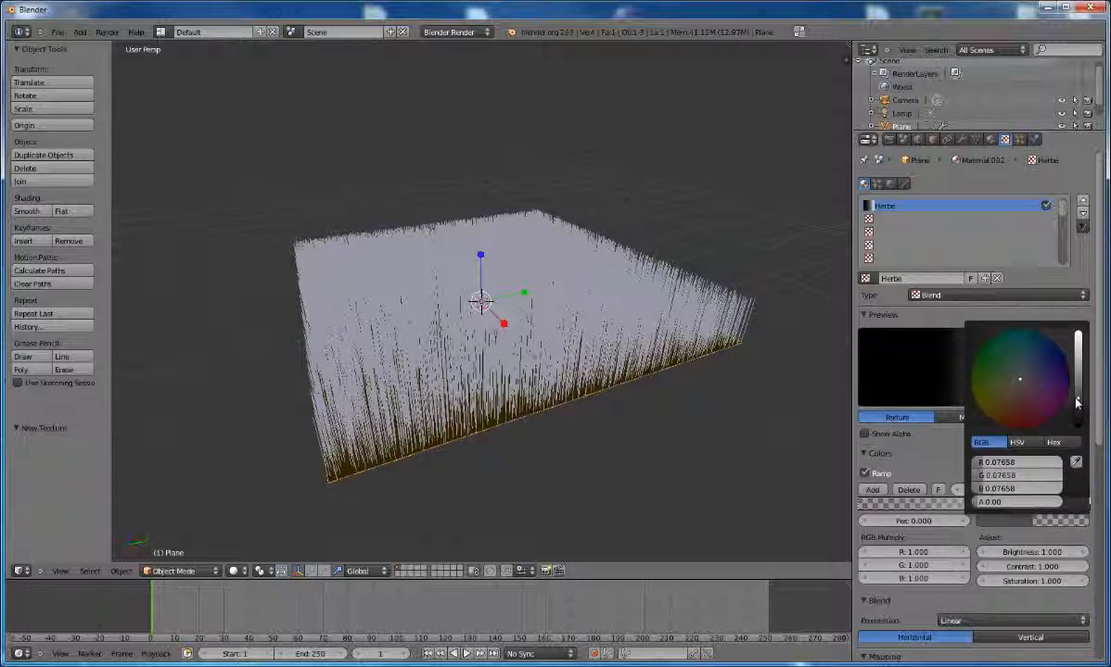
pyautogui.moveTo(1000, 419); pyautogui.dragTo(994, 421)
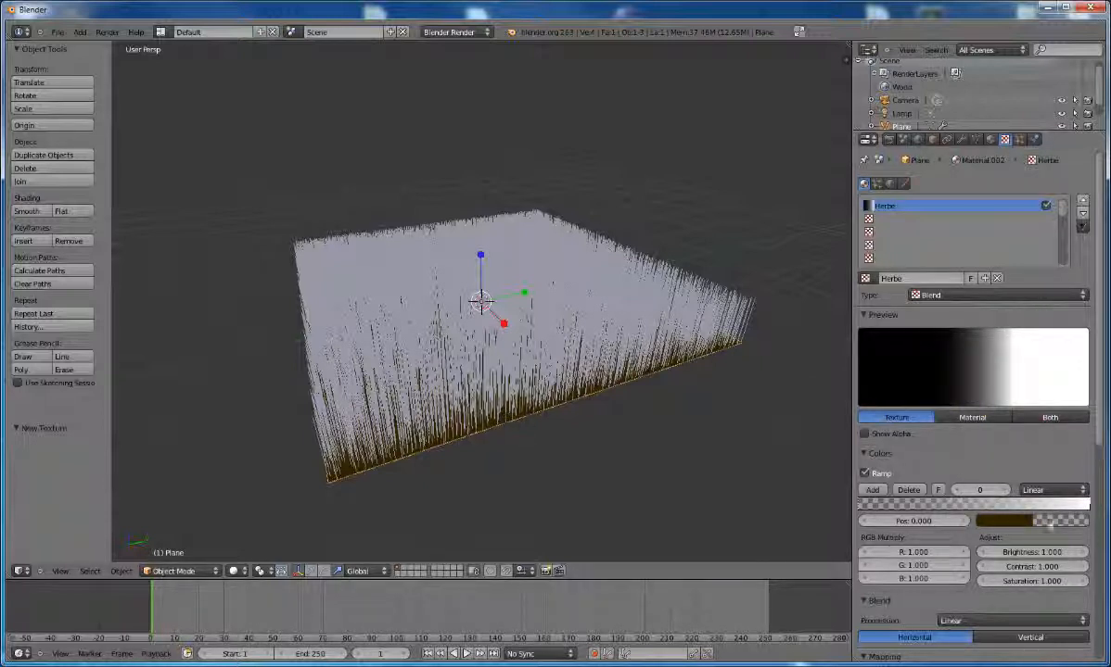
pyautogui.click(1016, 526)
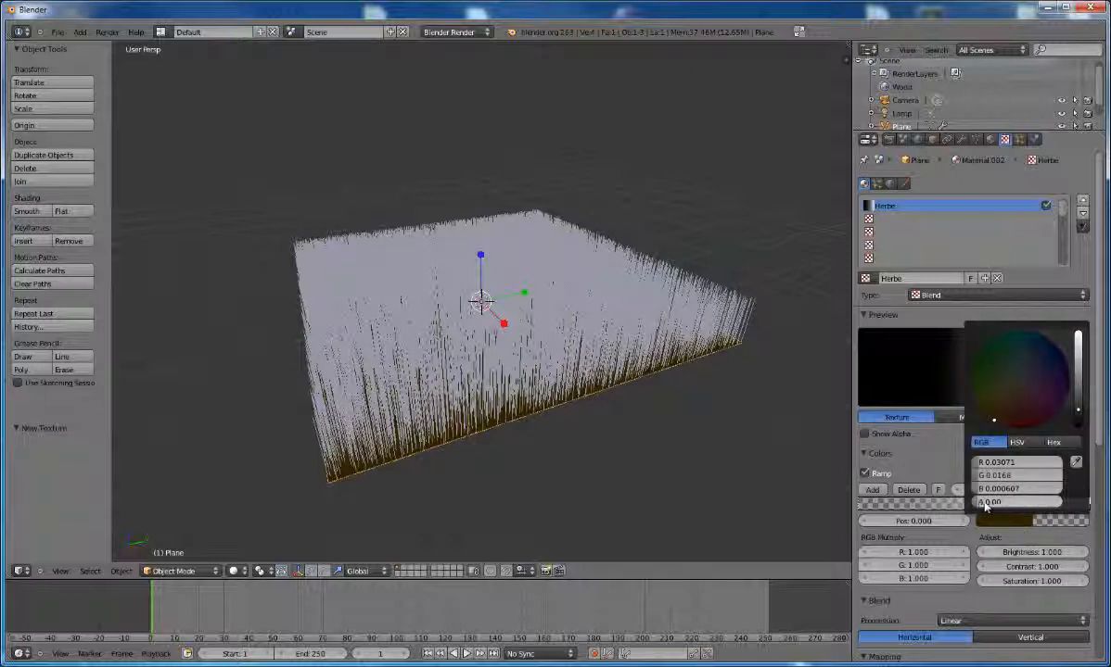
pyautogui.moveTo(1036, 517); pyautogui.dragTo(1088, 512)
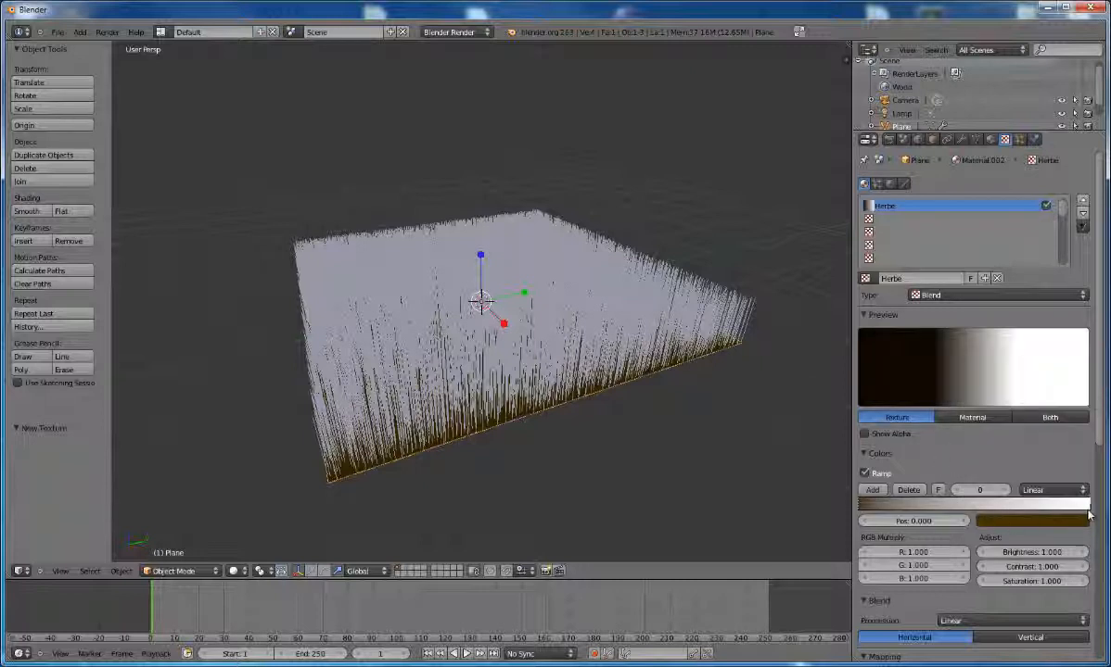
# Step: Colour the ramp's last stop bright green, and preview both texture and material on hair strands
pyautogui.click(1090, 513)
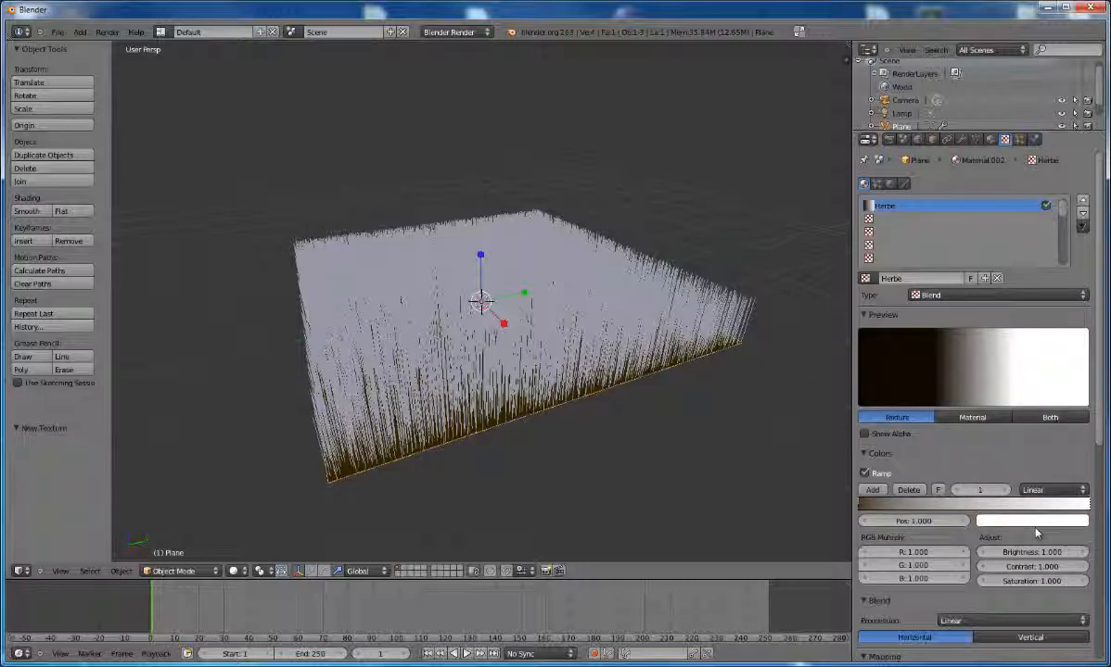
pyautogui.click(1080, 524)
pyautogui.moveTo(985, 377)
pyautogui.mouseDown()
pyautogui.moveTo(1000, 374)
pyautogui.moveTo(976, 361)
pyautogui.mouseUp()
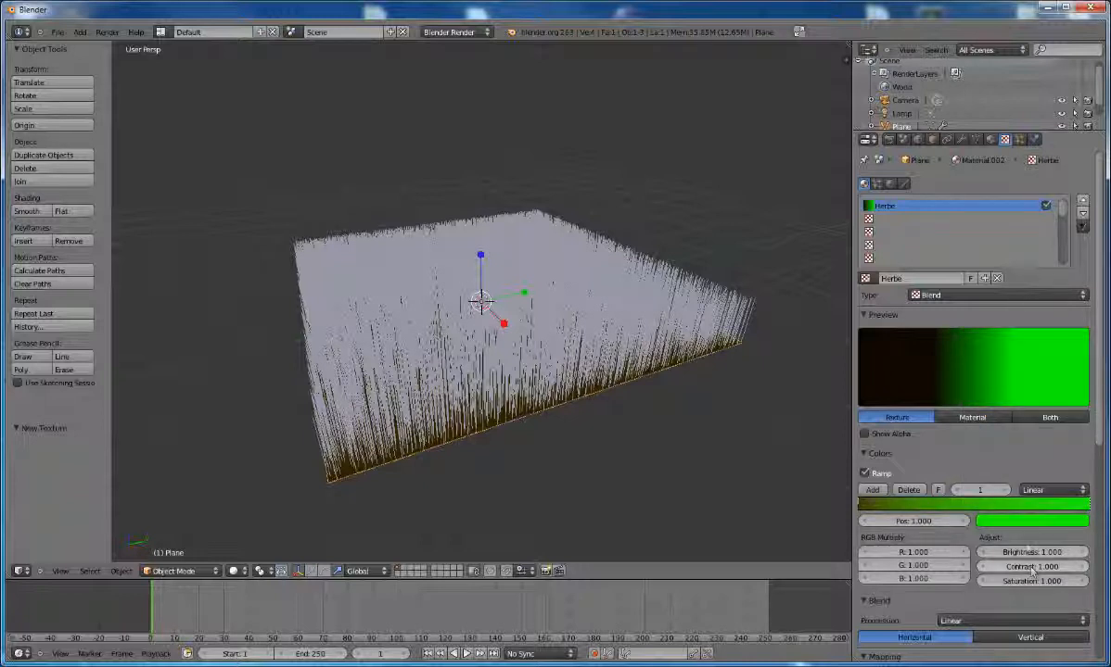
pyautogui.click(1045, 417)
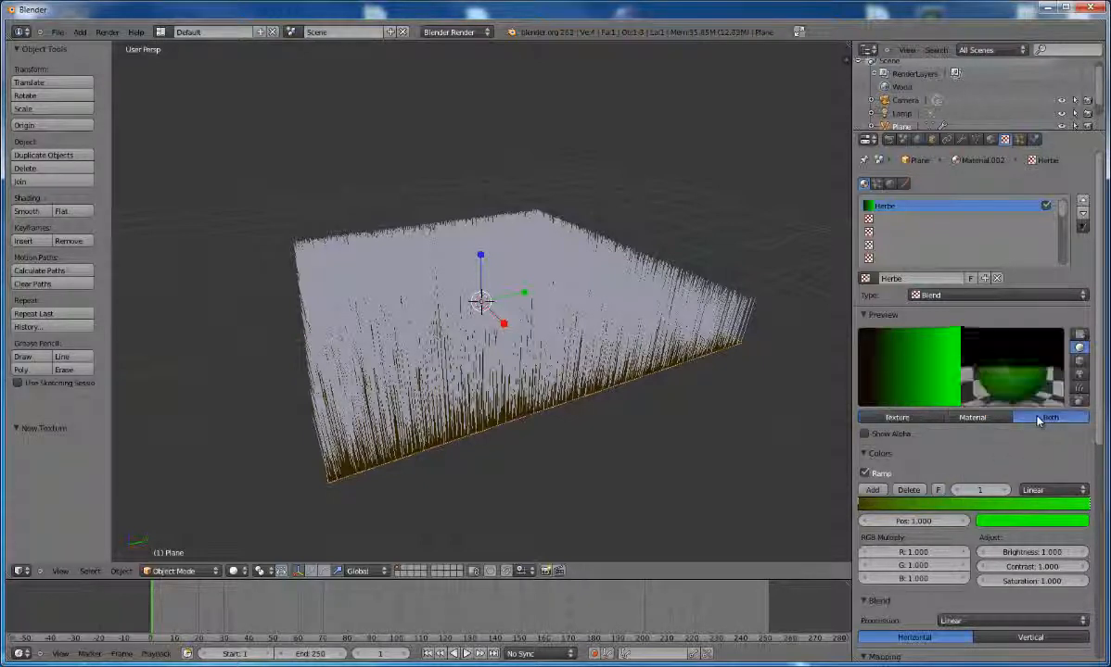
pyautogui.click(1079, 387)
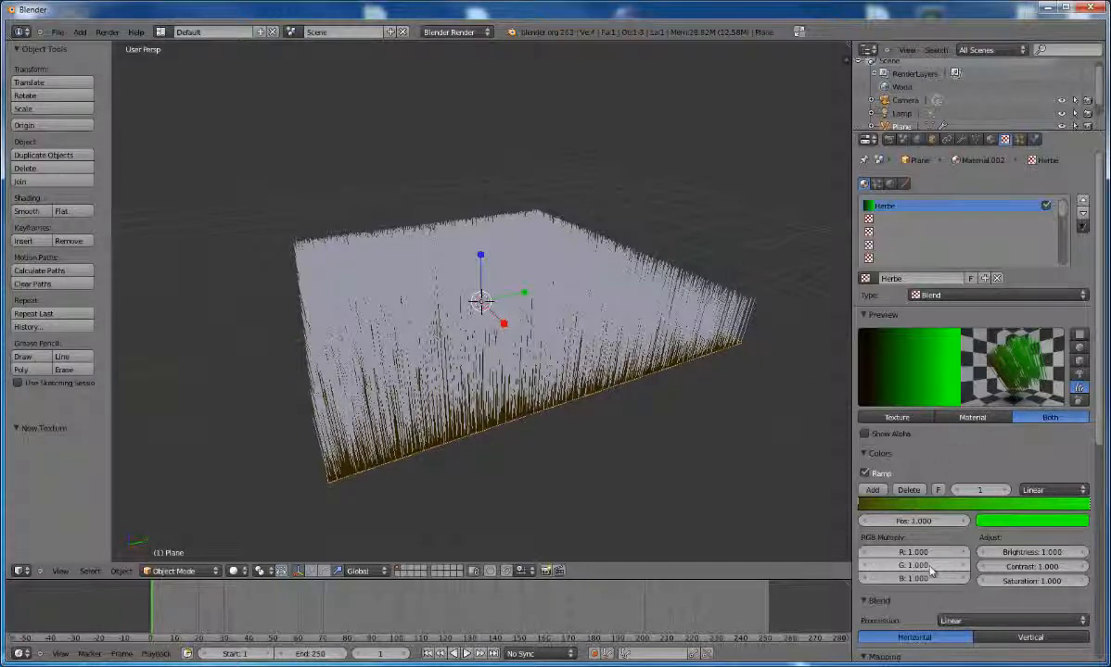
# Step: Map the texture with Strand / Particle coordinates and move the ramp's brown stop to position 0.160
pyautogui.scroll(-4, 932, 570)
pyautogui.click(945, 544)
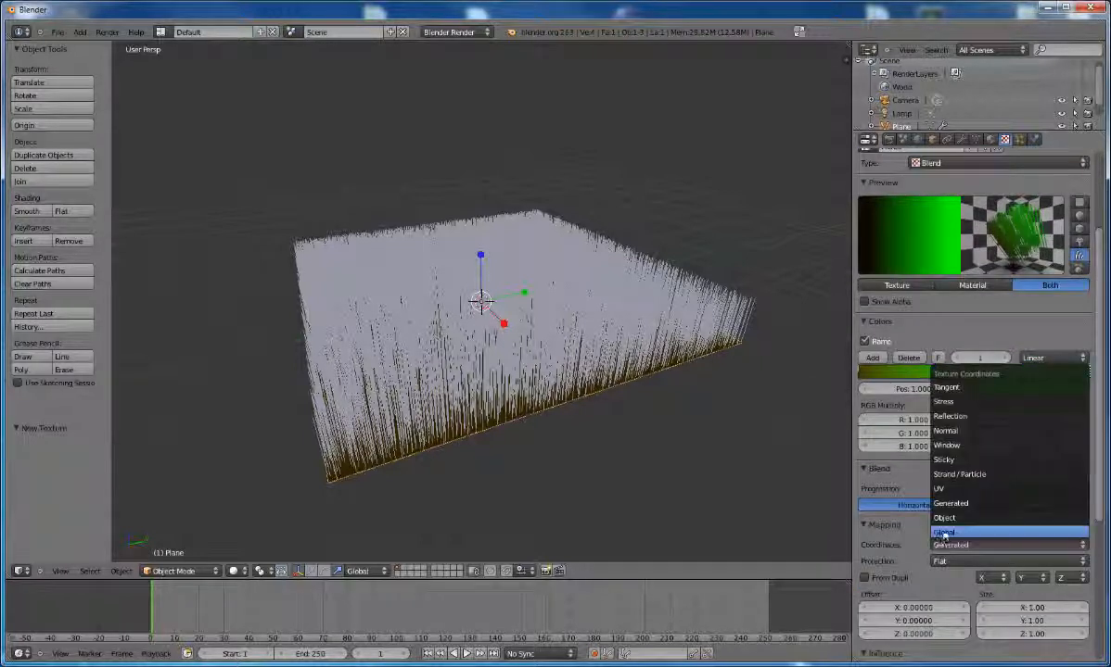
pyautogui.click(969, 475)
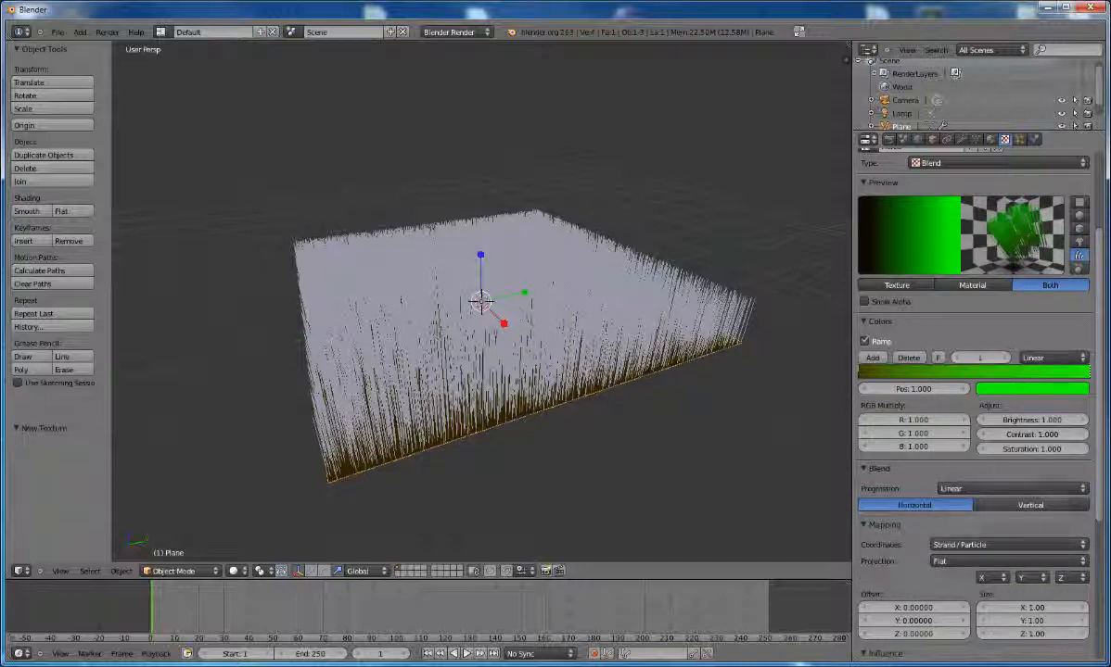
pyautogui.click(962, 563)
pyautogui.click(865, 375)
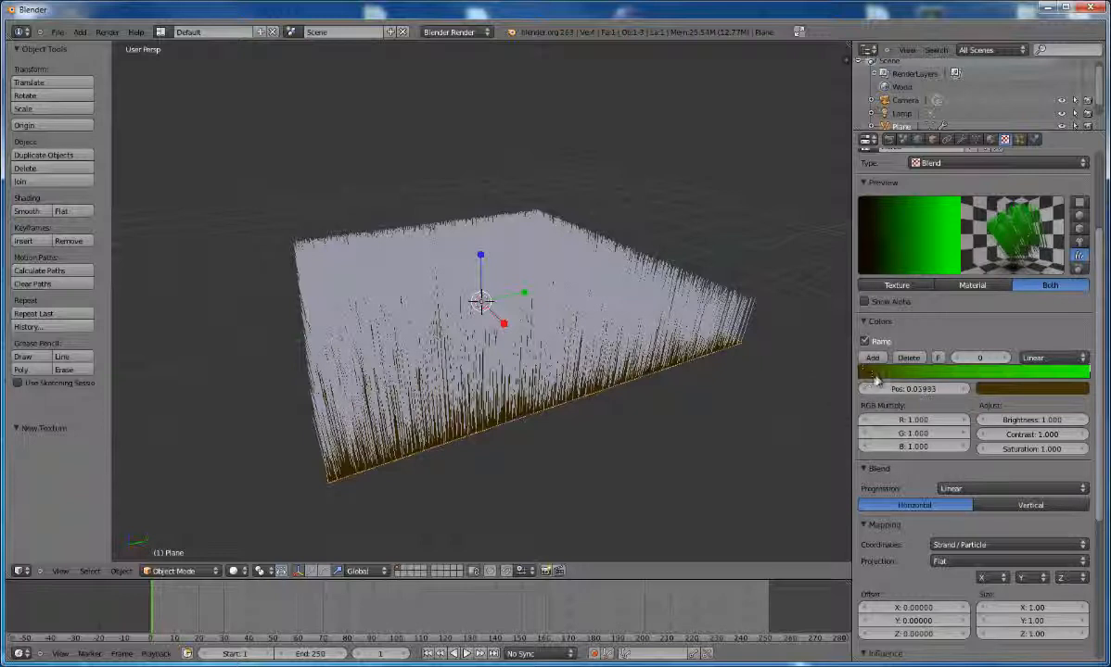
pyautogui.moveTo(865, 379); pyautogui.dragTo(896, 376)
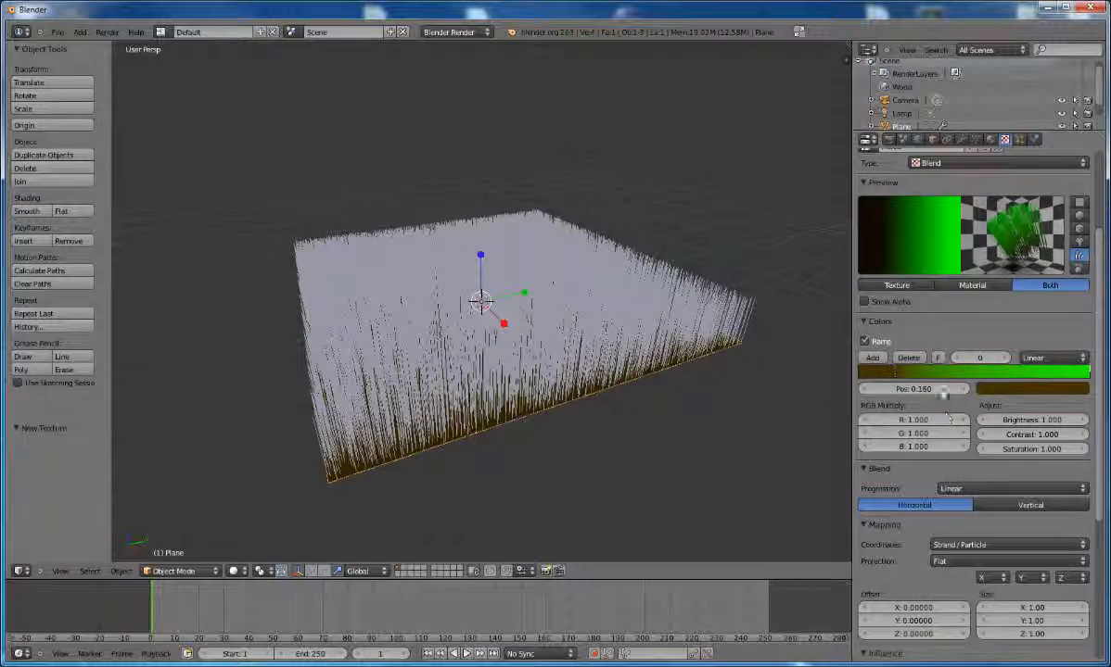
# Step: Give the grass material a pale yellow specular colour, with intensity about 0.608 and hardness 30
pyautogui.click(990, 139)
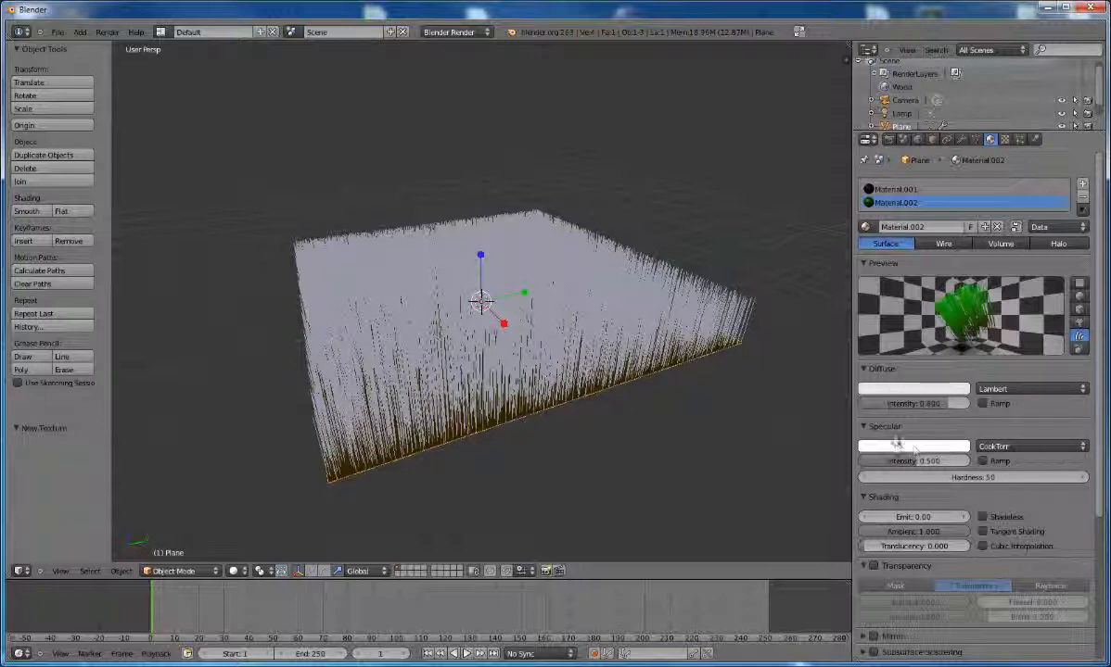
pyautogui.click(914, 448)
pyautogui.click(869, 346)
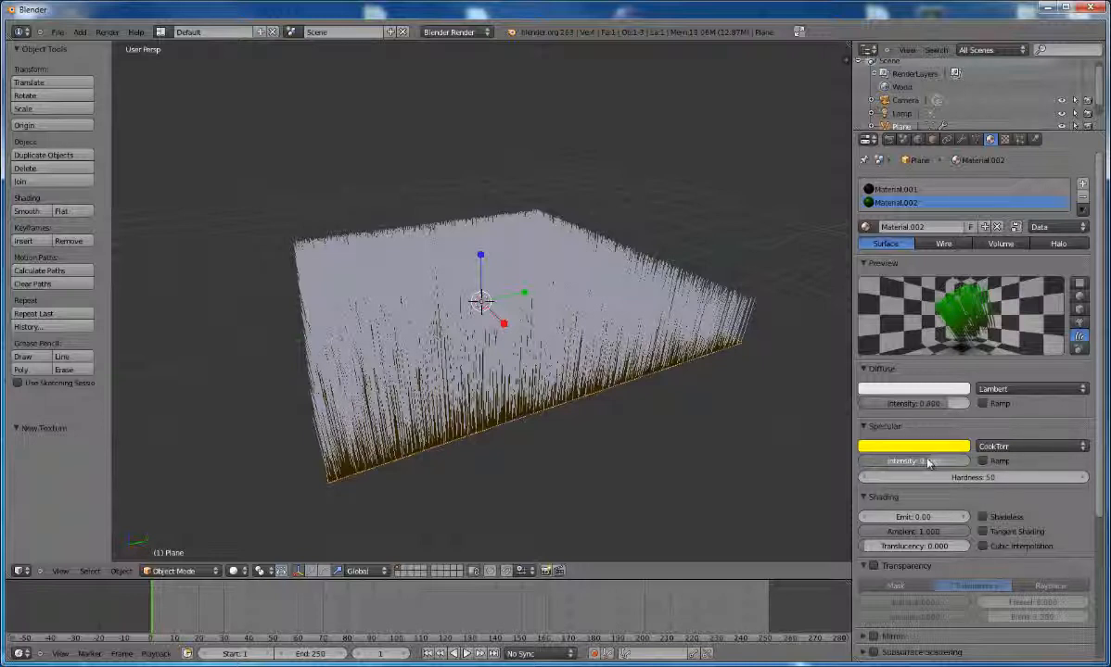
pyautogui.click(954, 477)
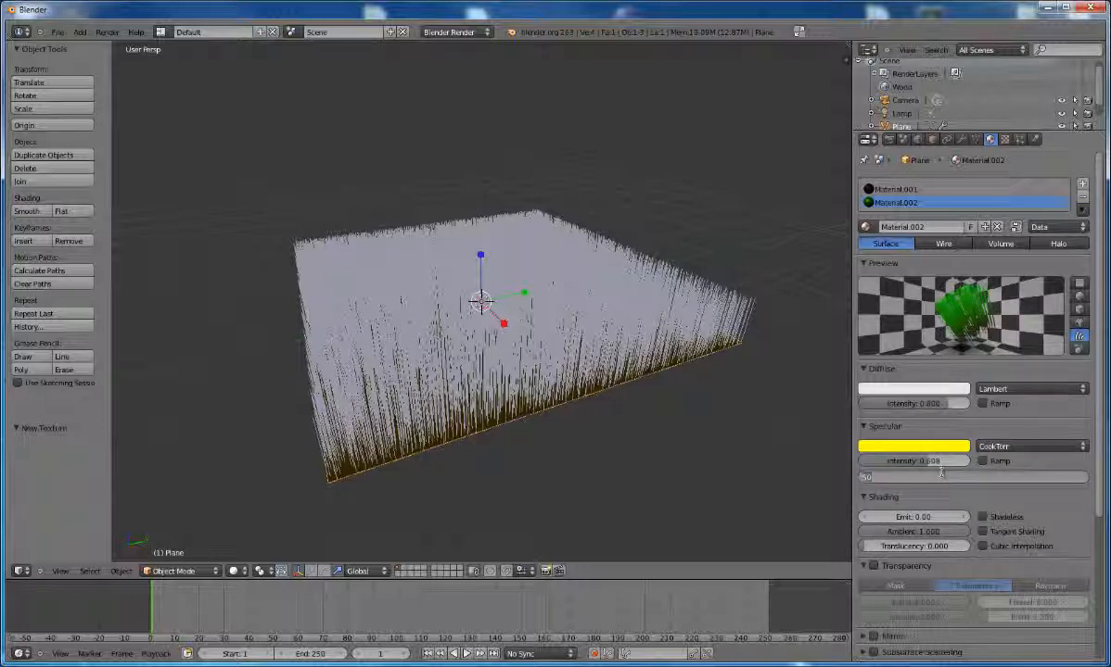
pyautogui.write('30')
pyautogui.press('Return')
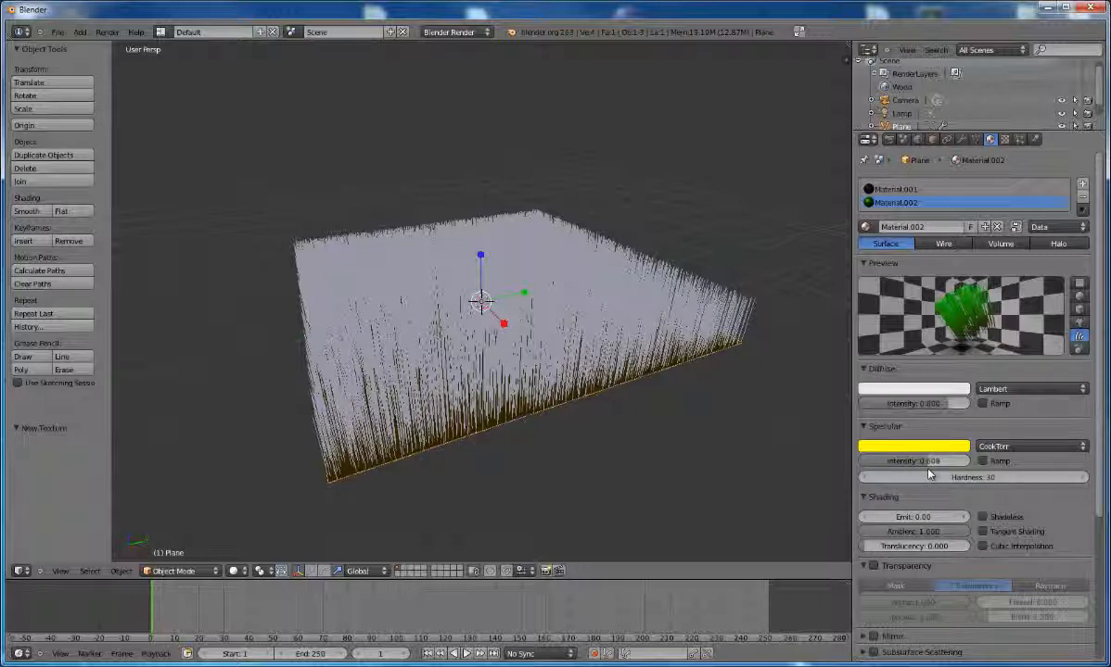
pyautogui.click(946, 450)
pyautogui.moveTo(885, 342); pyautogui.dragTo(889, 341)
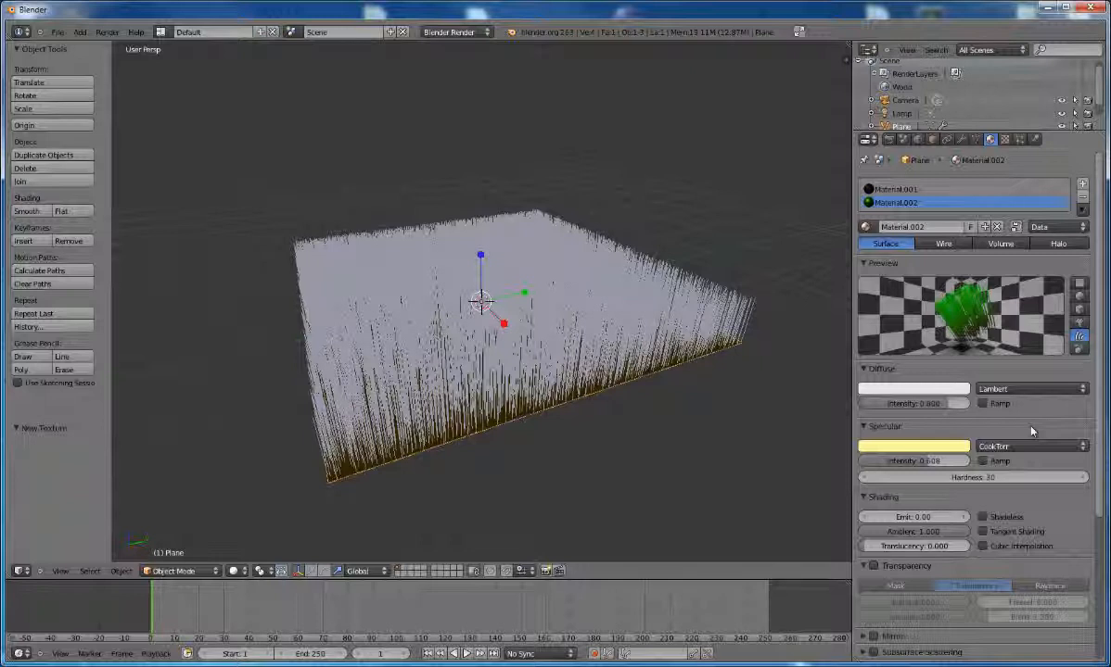
# Step: Render the current frame to check the green grass material, and return to the 3D view
pyautogui.press('F12')
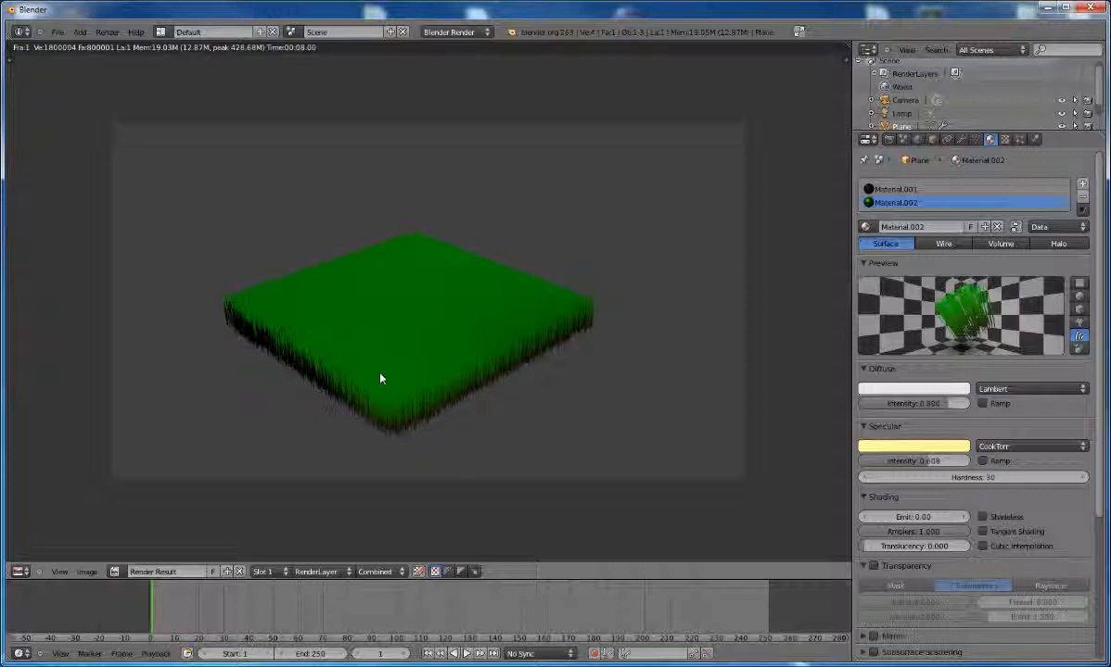
pyautogui.press('Escape')
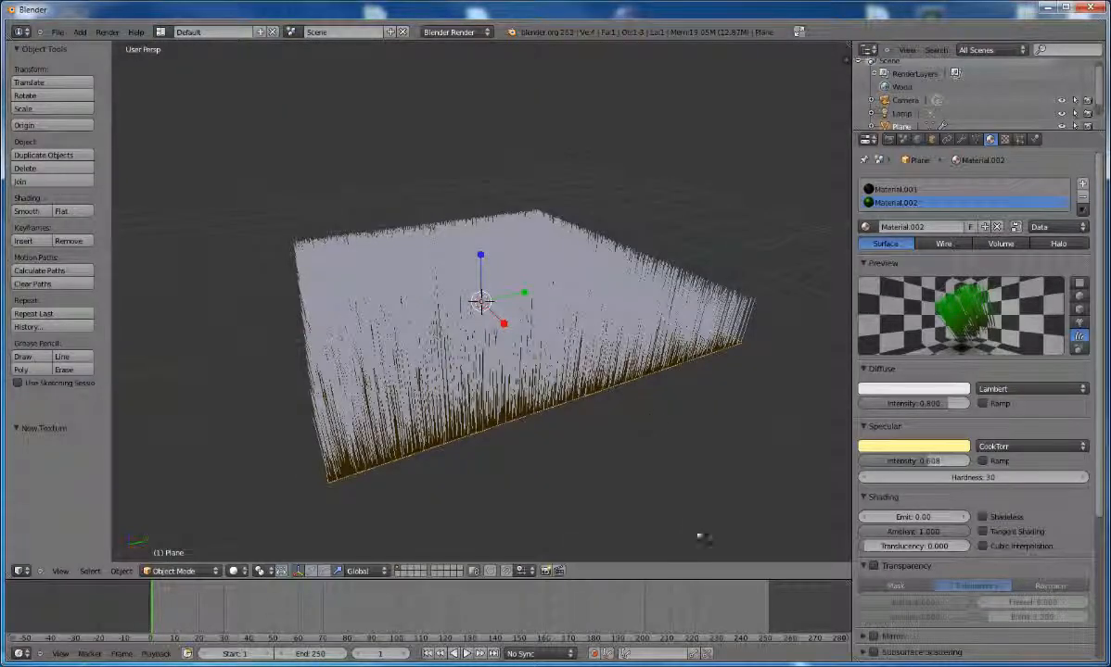
# Step: Set the Herbe particle system's rendered child count to 5 and test-render the grass
pyautogui.click(1019, 140)
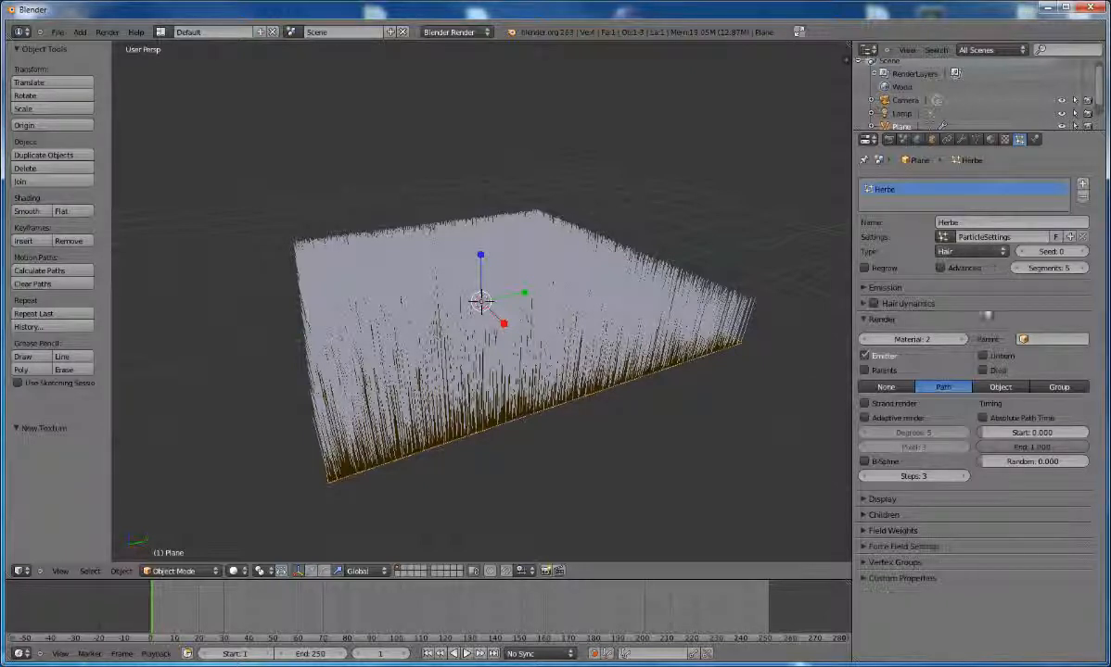
pyautogui.click(866, 515)
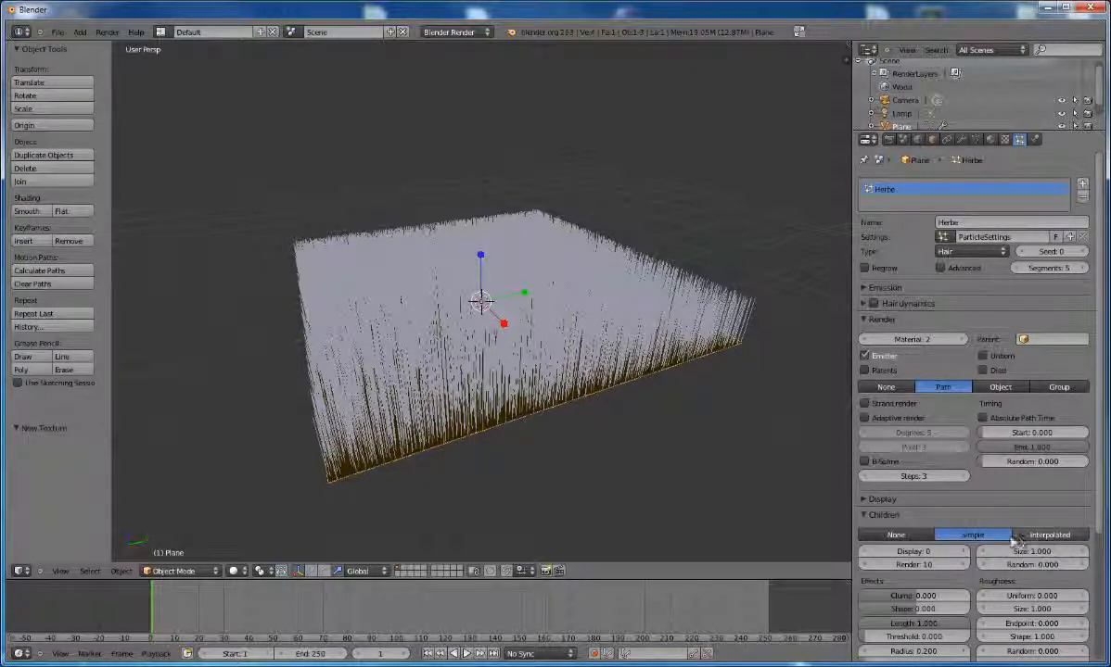
pyautogui.click(926, 567)
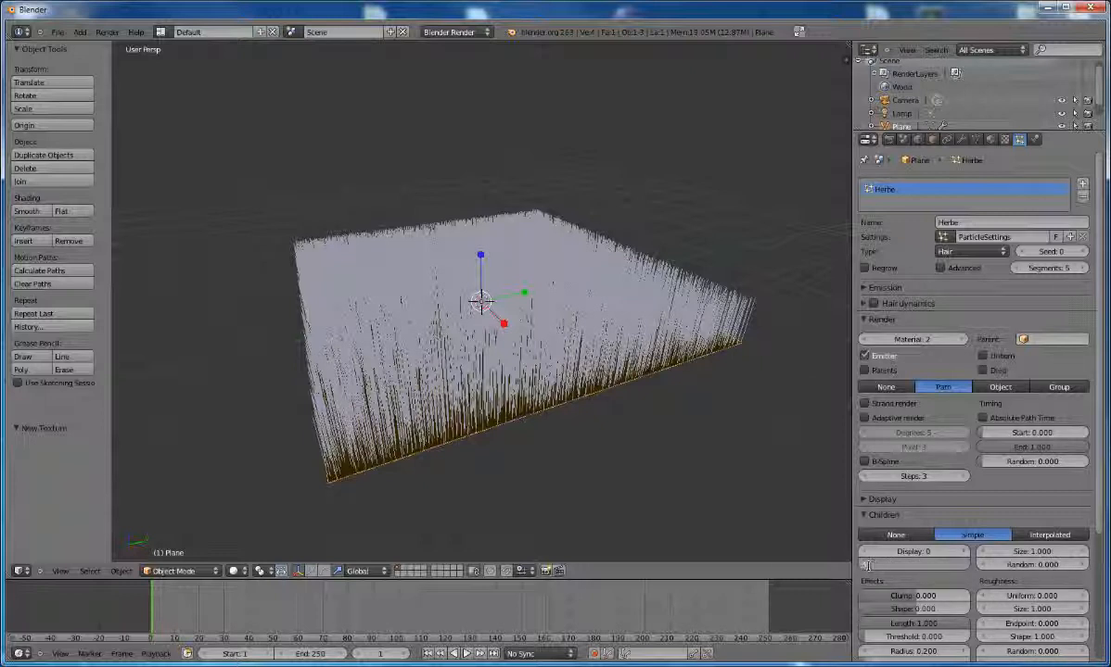
pyautogui.write('5')
pyautogui.press('Return')
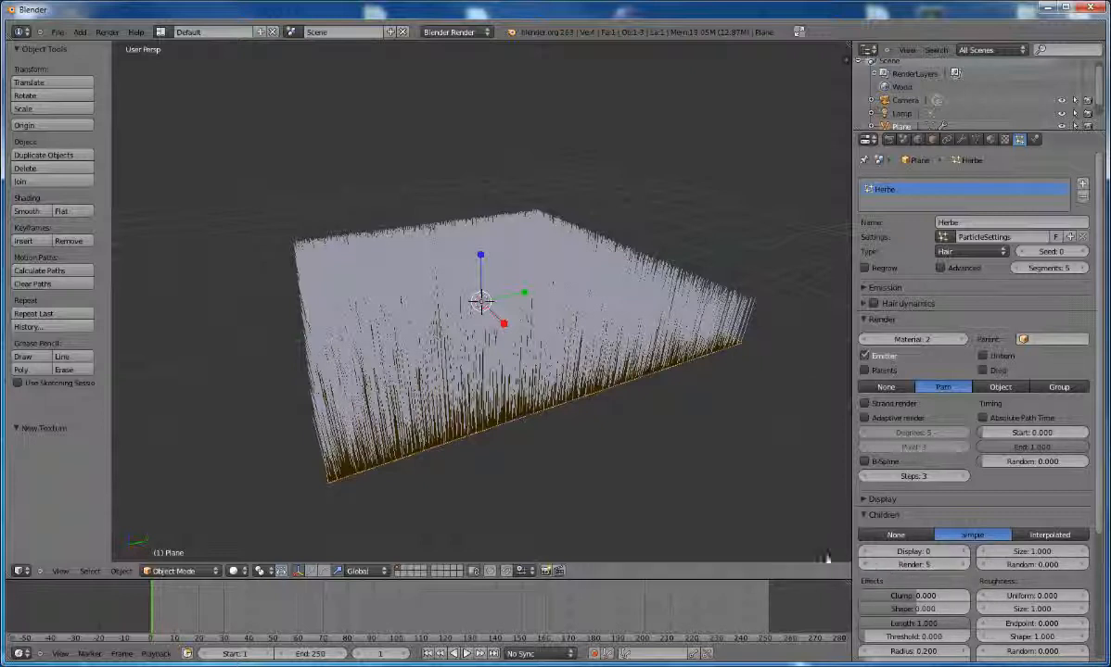
pyautogui.press('F12')
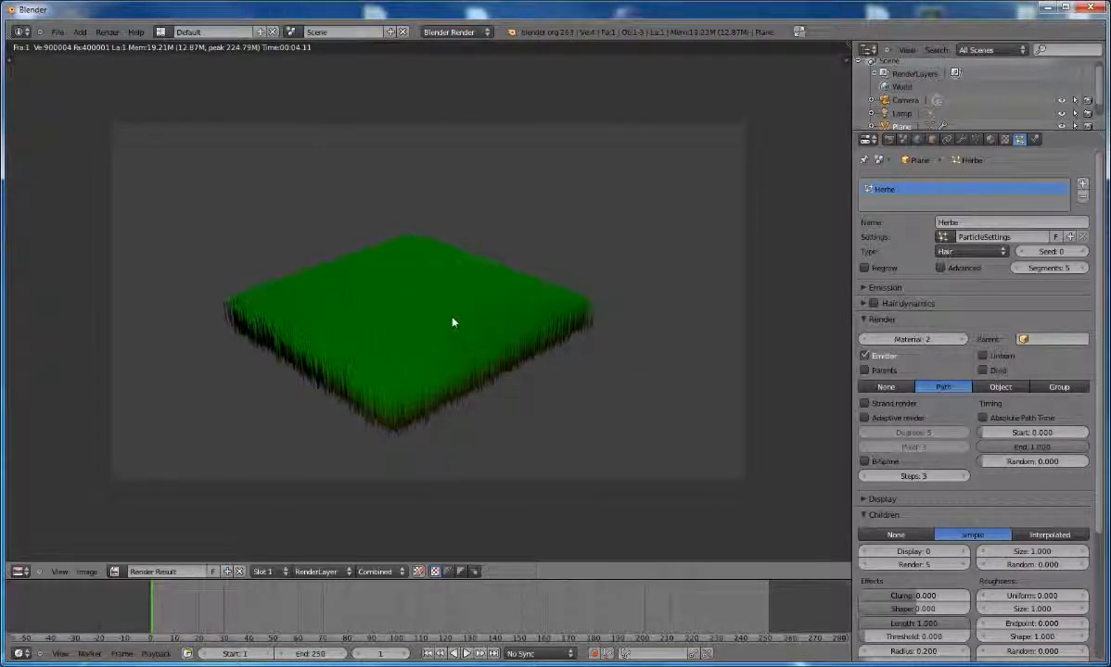
pyautogui.press('Escape')
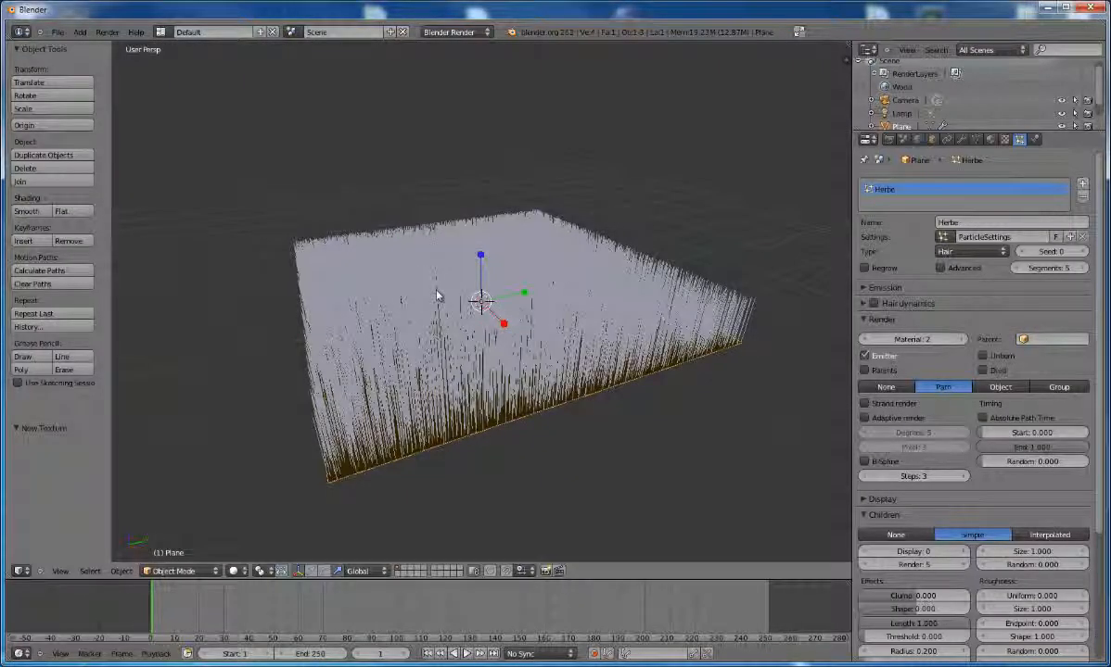
# Step: Switch the plane from Object Mode to Particle Mode for editing the hair strands
pyautogui.click(213, 573)
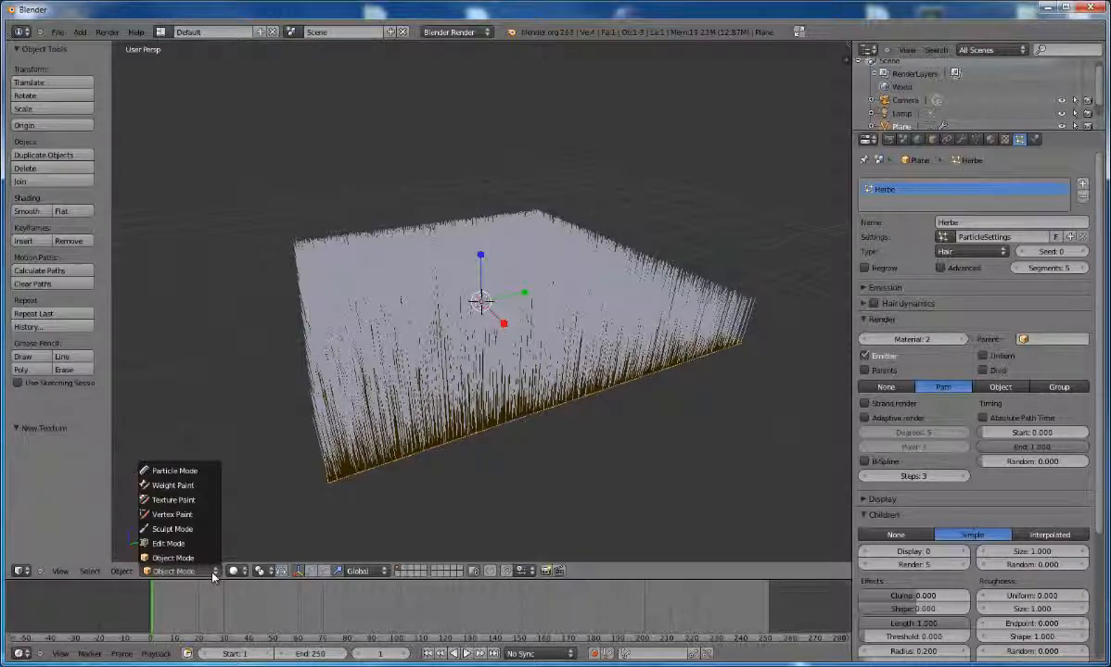
pyautogui.click(182, 471)
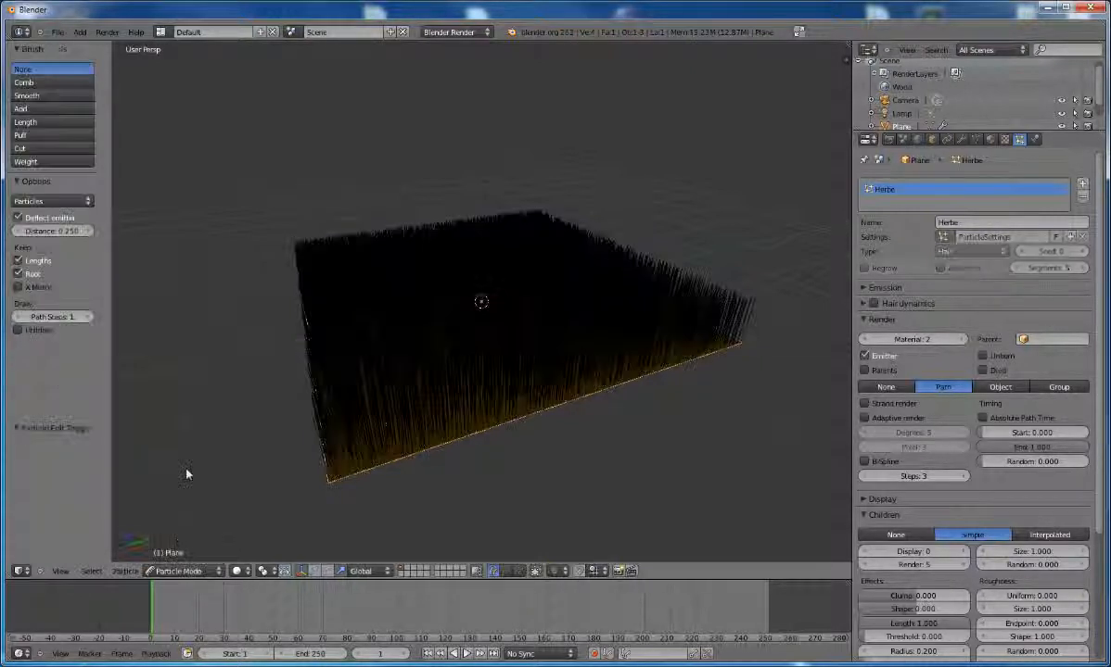
# Step: Try combing the grass across the back of the plane, check it in a test render, and undo the stroke
pyautogui.click(49, 84)
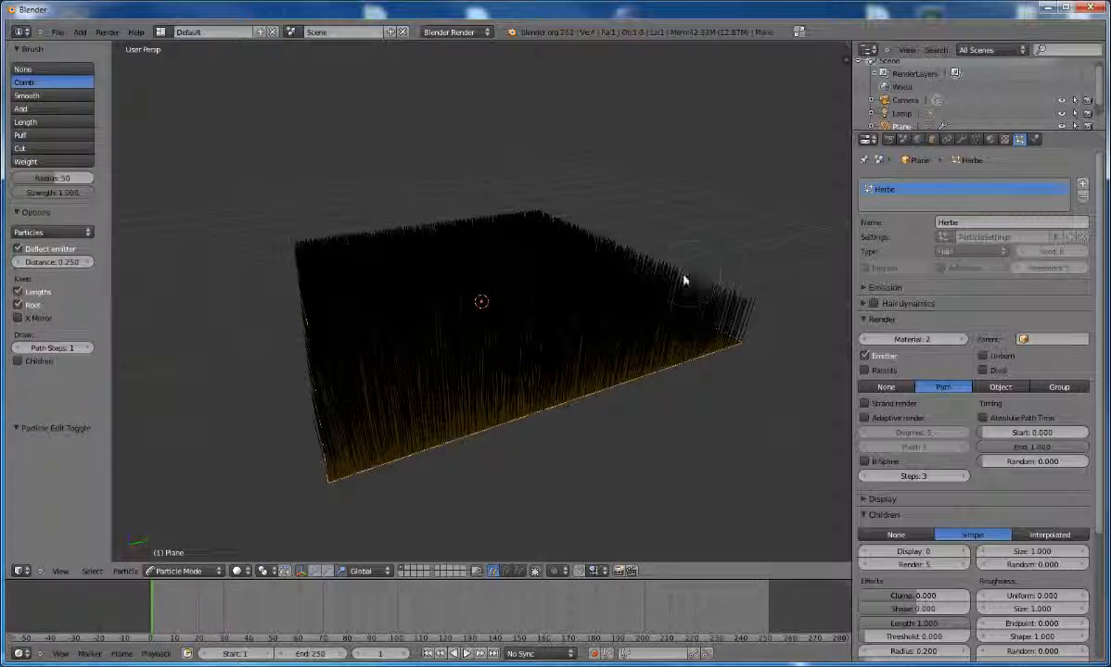
pyautogui.moveTo(684, 277)
pyautogui.mouseDown()
pyautogui.moveTo(499, 264)
pyautogui.moveTo(376, 231)
pyautogui.moveTo(248, 228)
pyautogui.mouseUp()
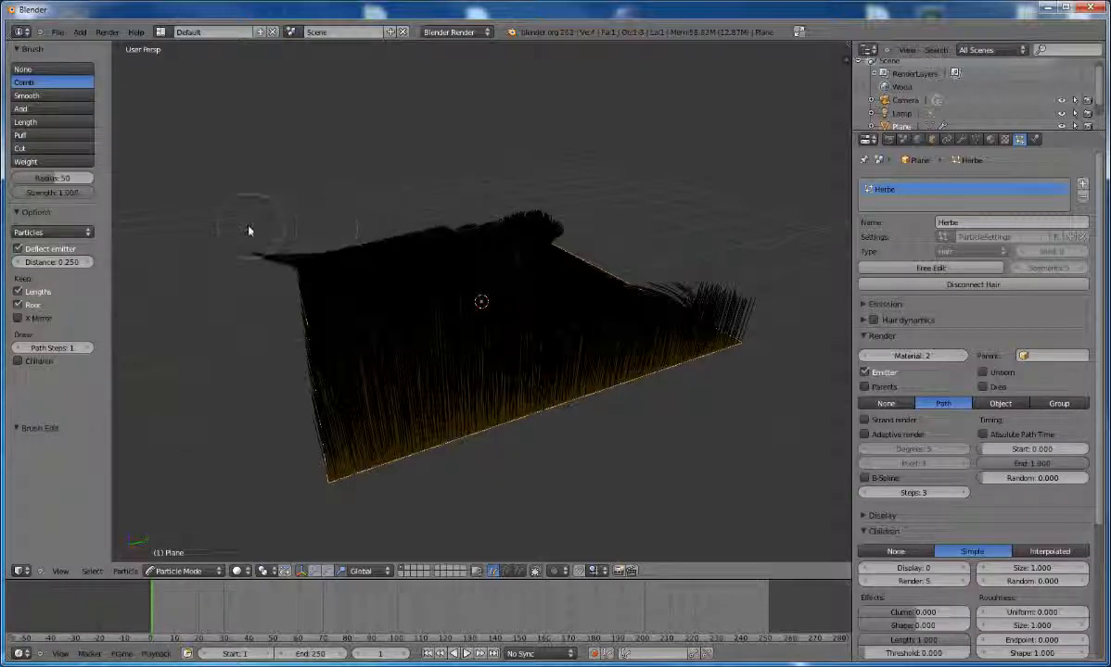
pyautogui.press('F12')
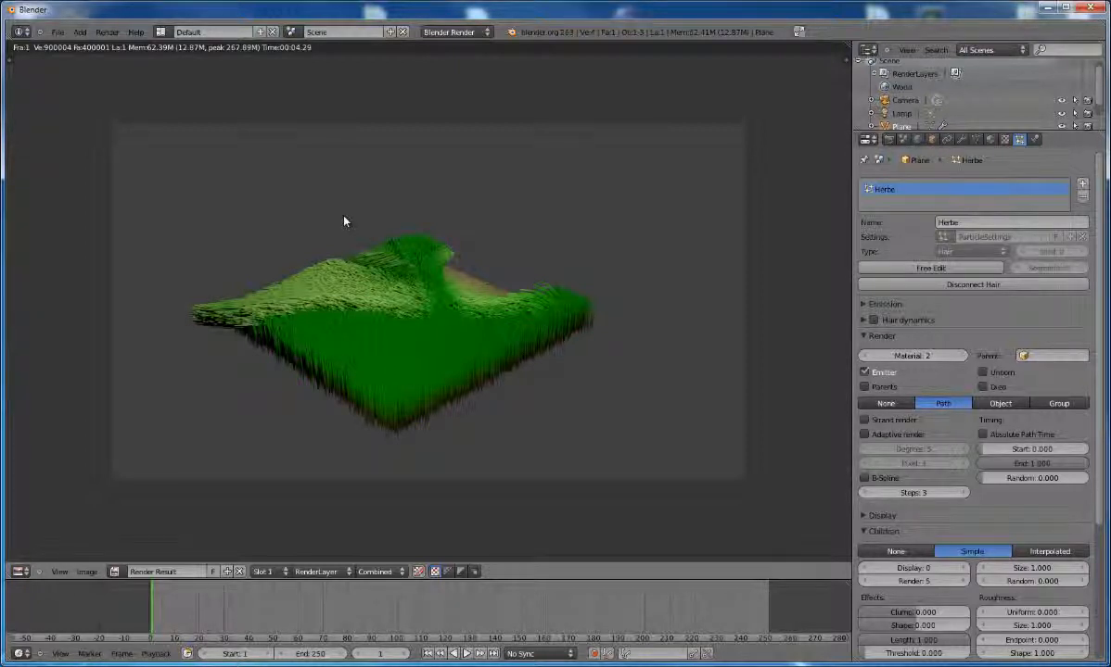
pyautogui.press('Escape')
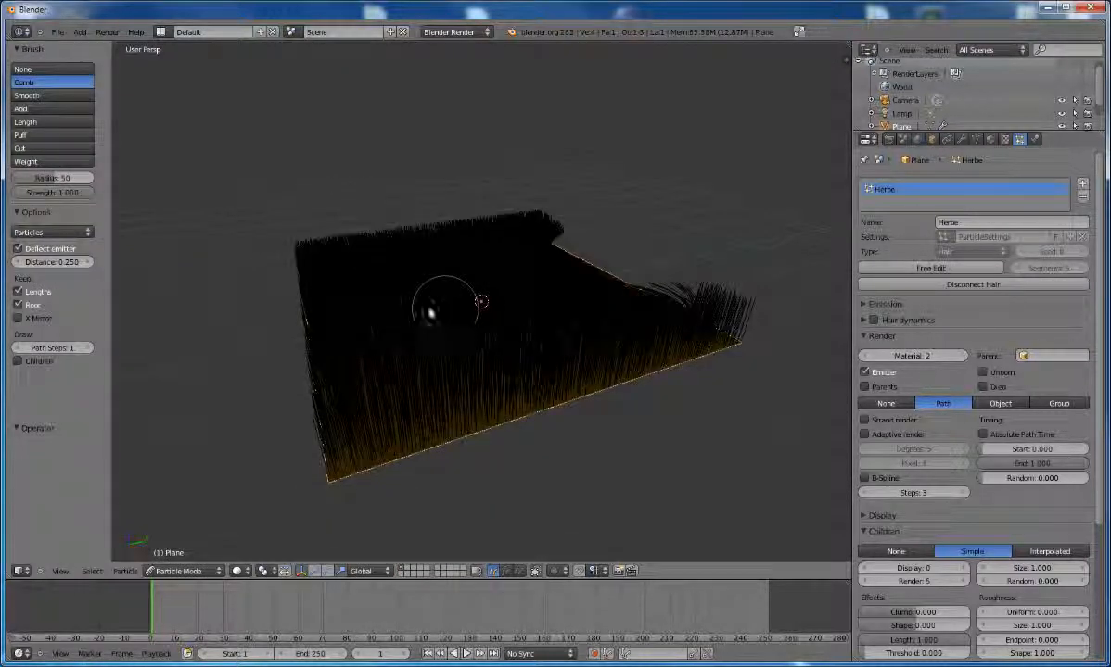
pyautogui.hotkey('ctrl', 'z')
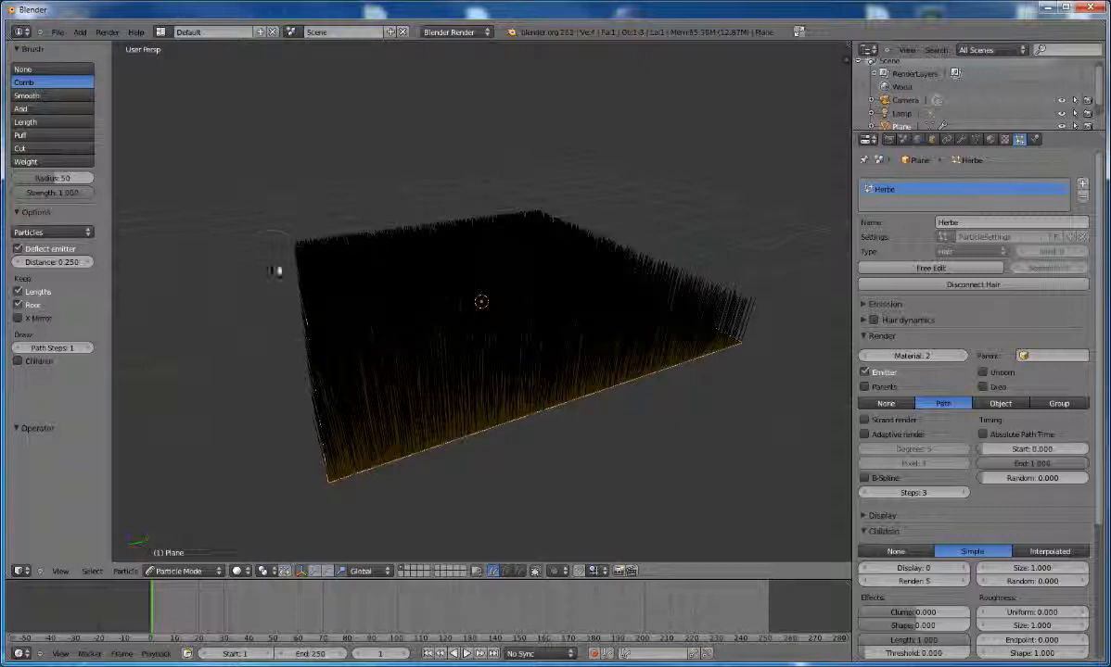
# Step: Shorten the grass at the plane's nearest corner with the Cut brush, and test-render the trimmed patch
pyautogui.click(66, 151)
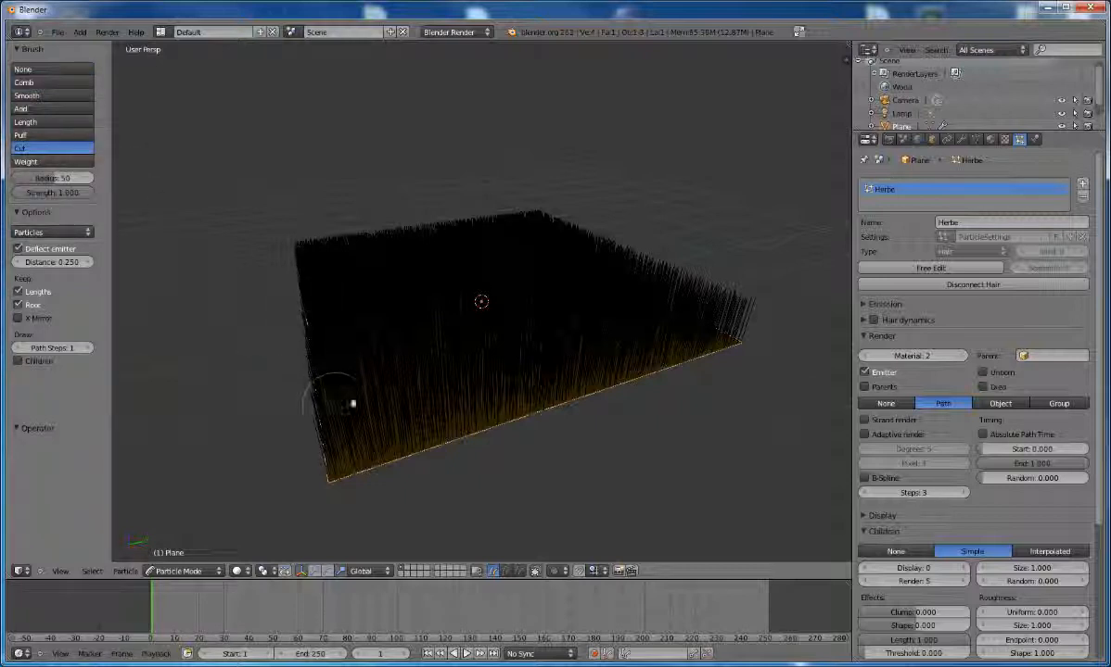
pyautogui.moveTo(366, 440)
pyautogui.mouseDown()
pyautogui.moveTo(398, 444)
pyautogui.moveTo(426, 422)
pyautogui.moveTo(315, 369)
pyautogui.mouseUp()
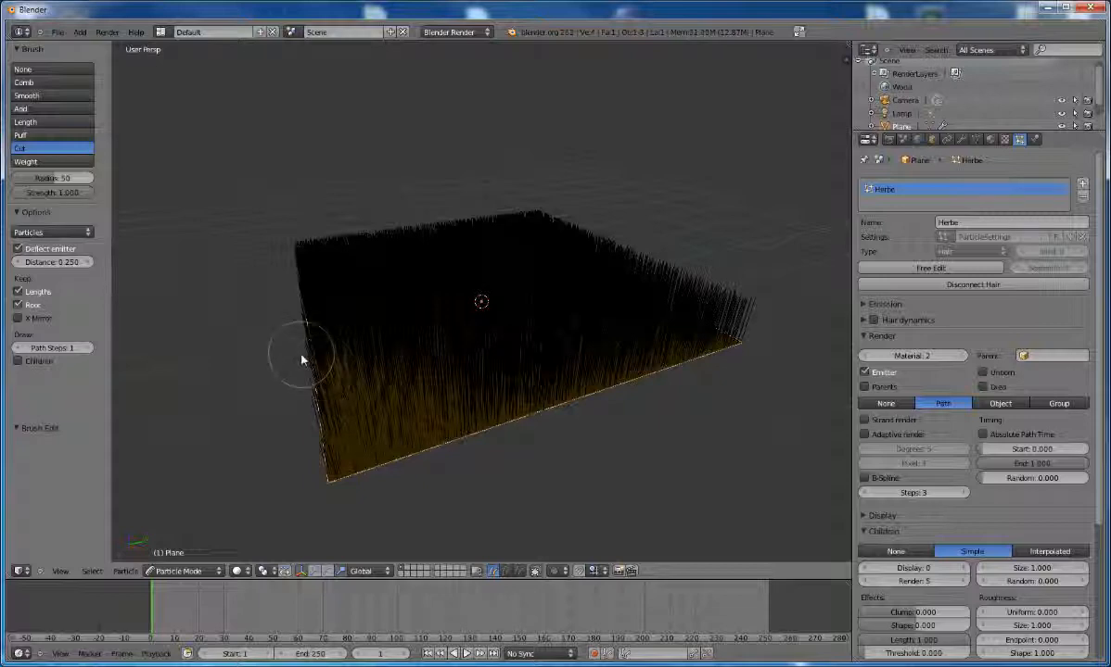
pyautogui.press('F12')
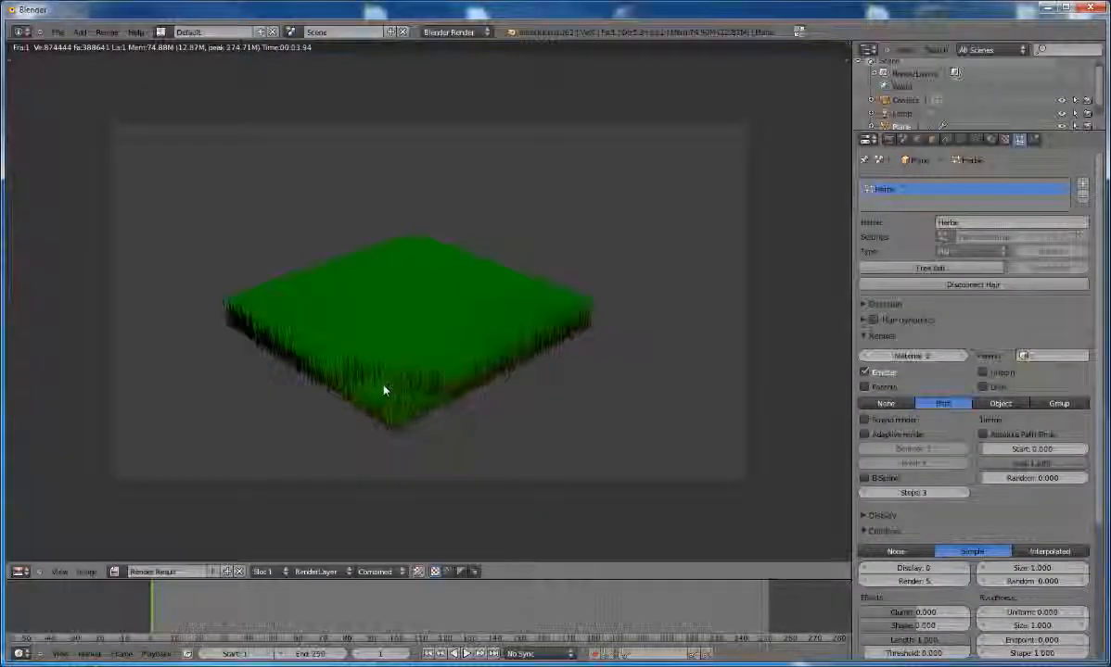
pyautogui.press('Escape')
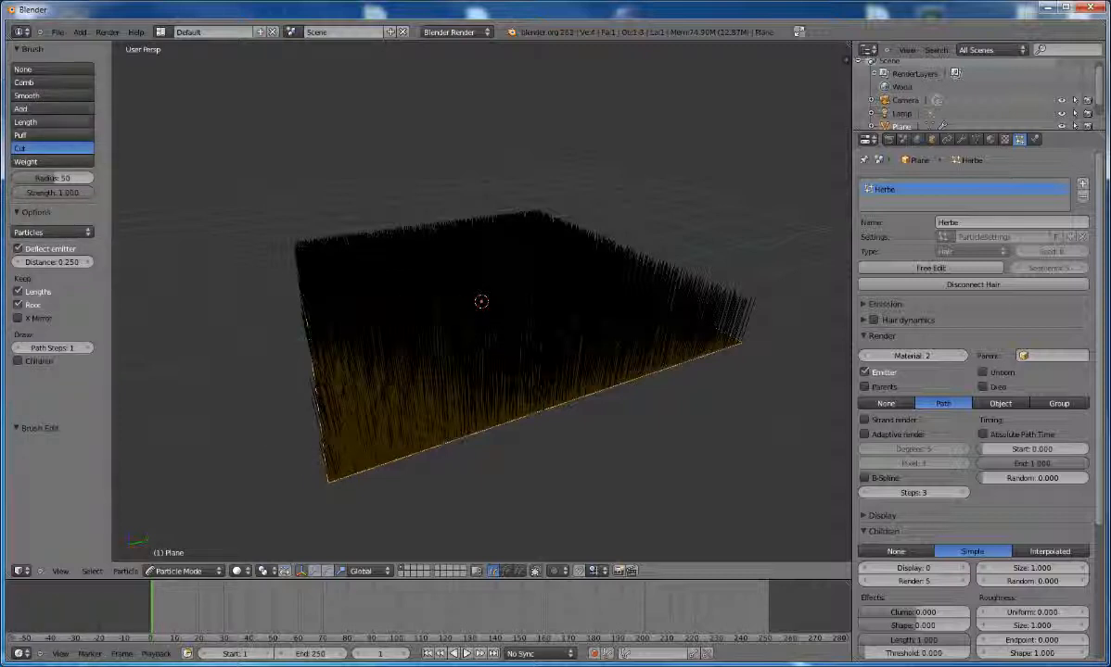